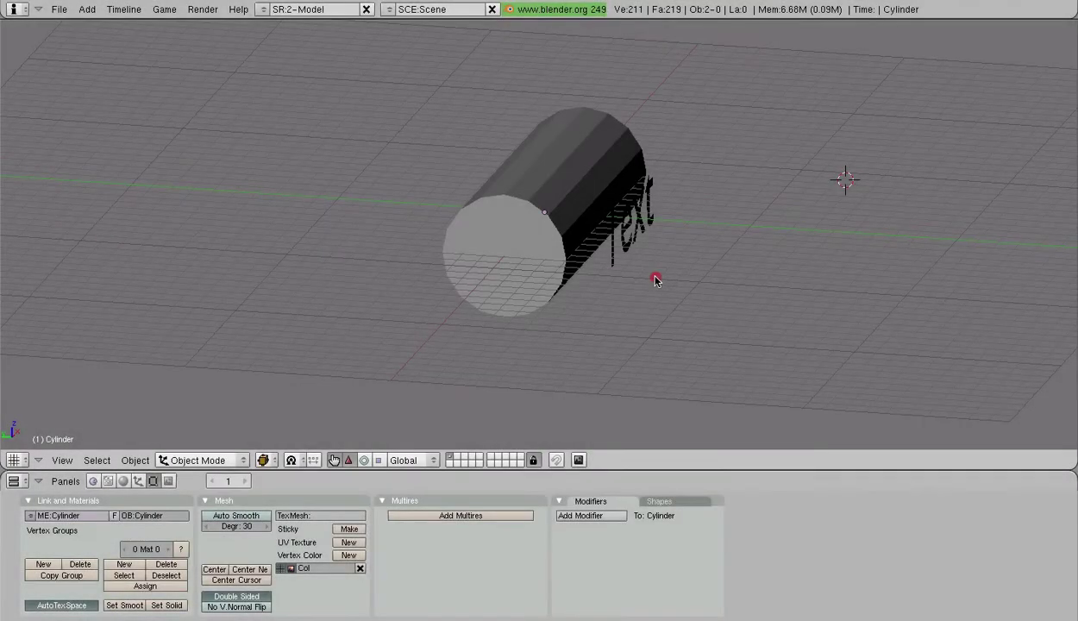
Examine how the text mesh sits against the cylinder from several angles, including the front and side views
{"action": "middle_click_drag", "start_coordinate": [655, 281], "coordinate": [405, 258]}
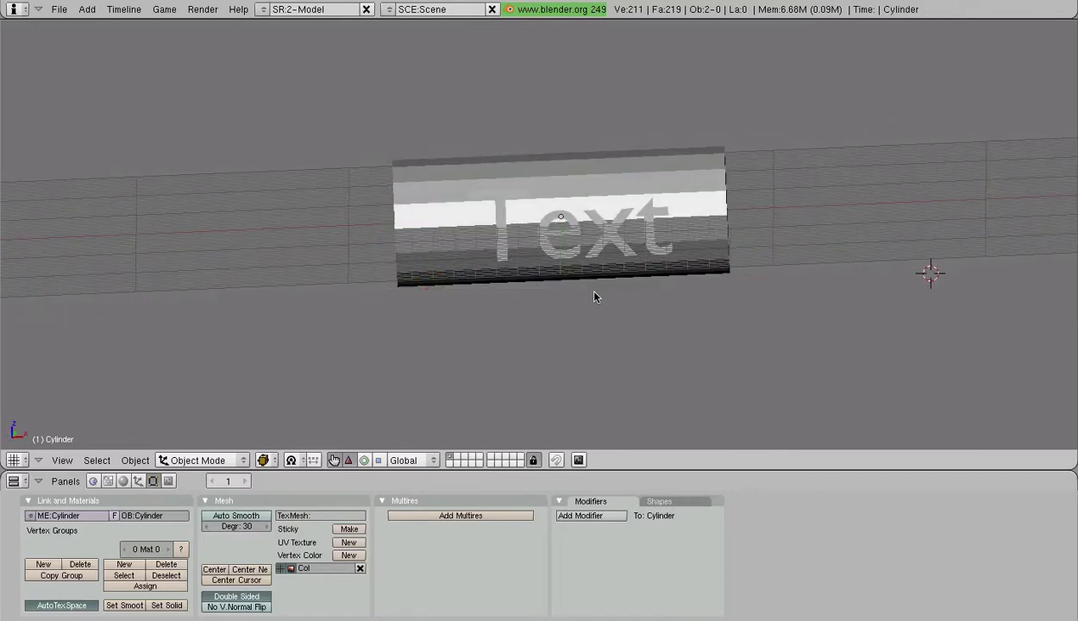
{"action": "middle_click_drag", "start_coordinate": [625, 296], "coordinate": [518, 313]}
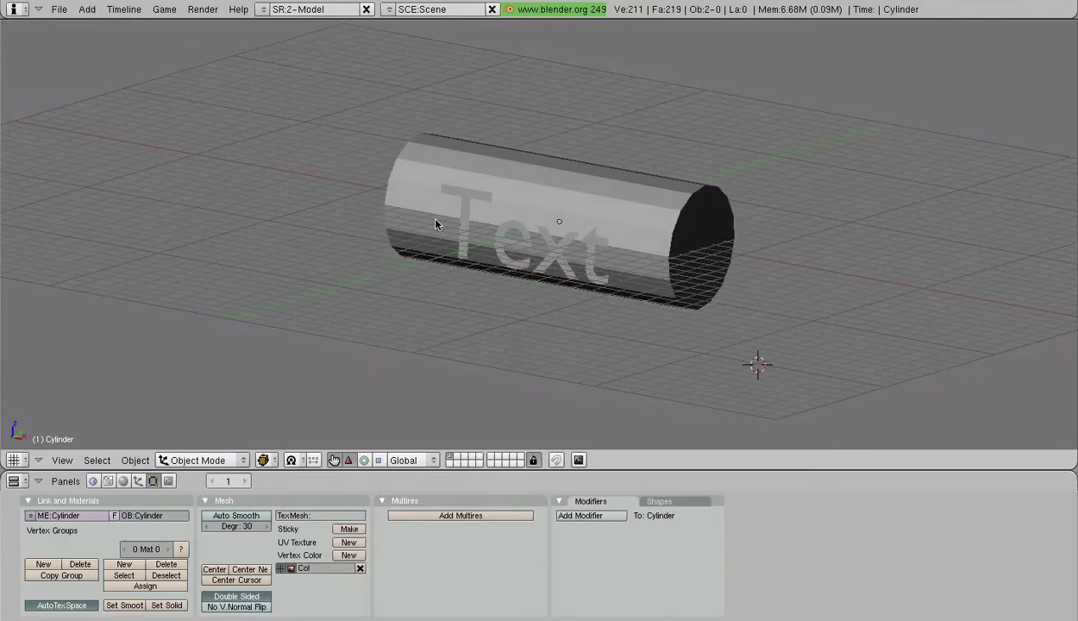
{"action": "right_click", "coordinate": [454, 195]}
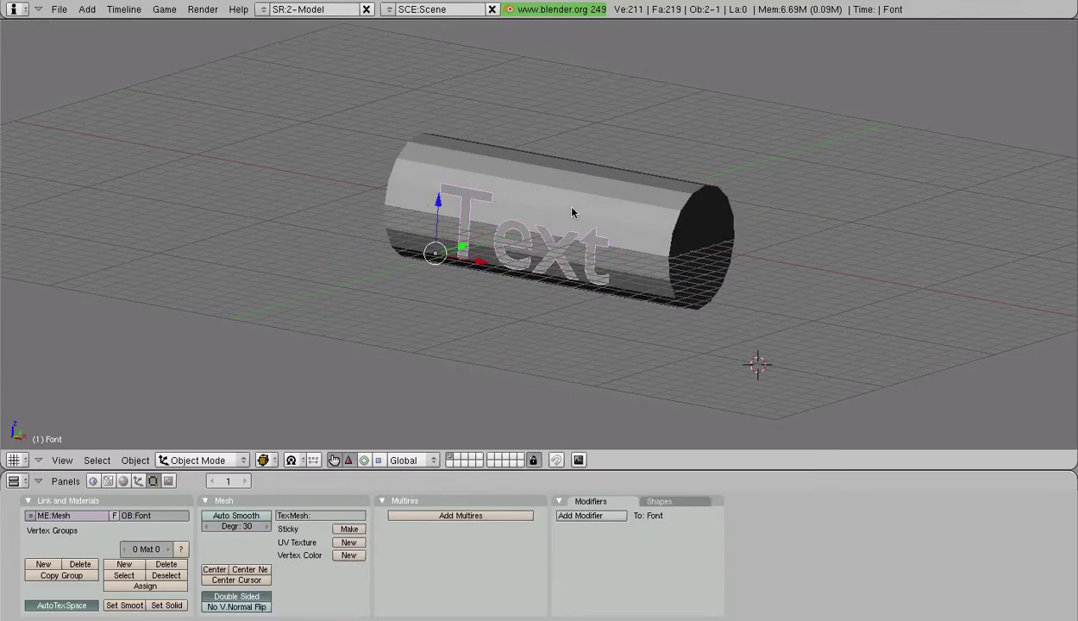
{"action": "right_click", "coordinate": [559, 202]}
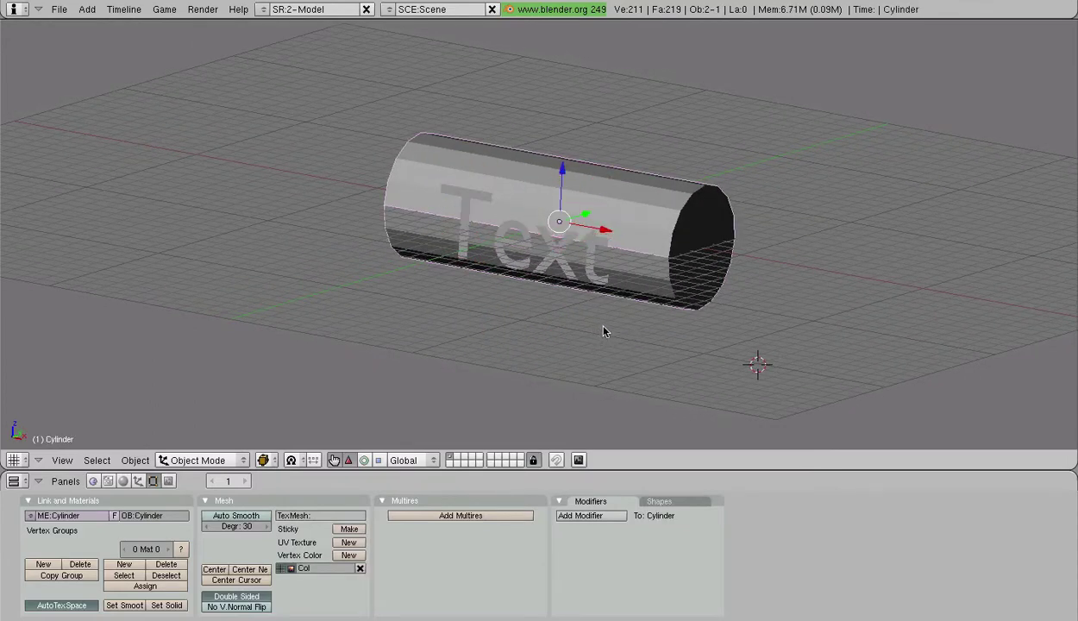
{"action": "right_click", "coordinate": [602, 289]}
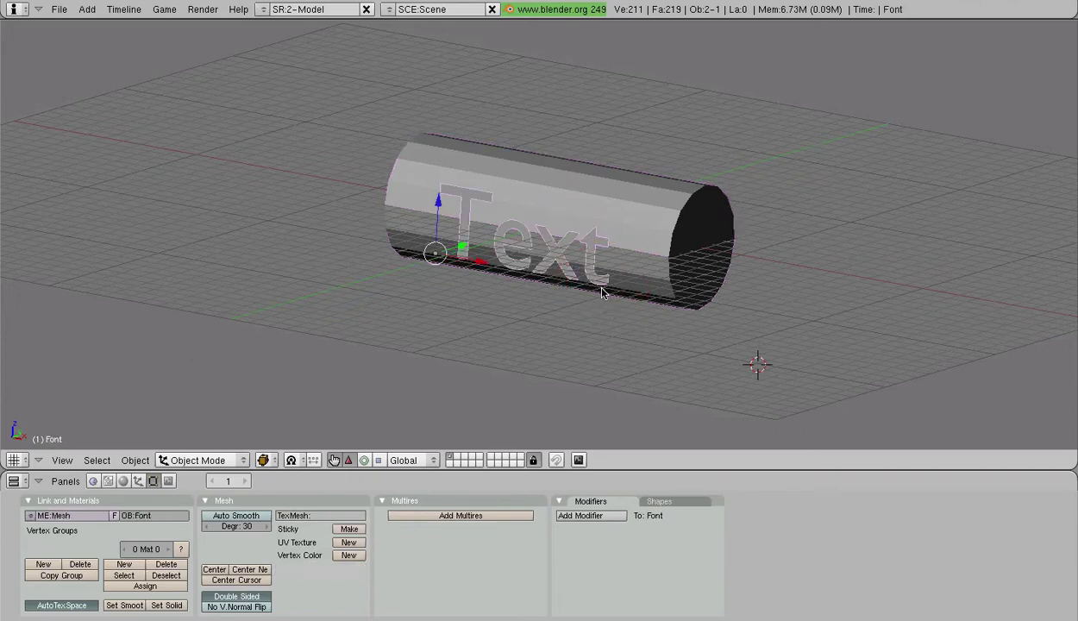
{"action": "key", "text": "KP_1"}
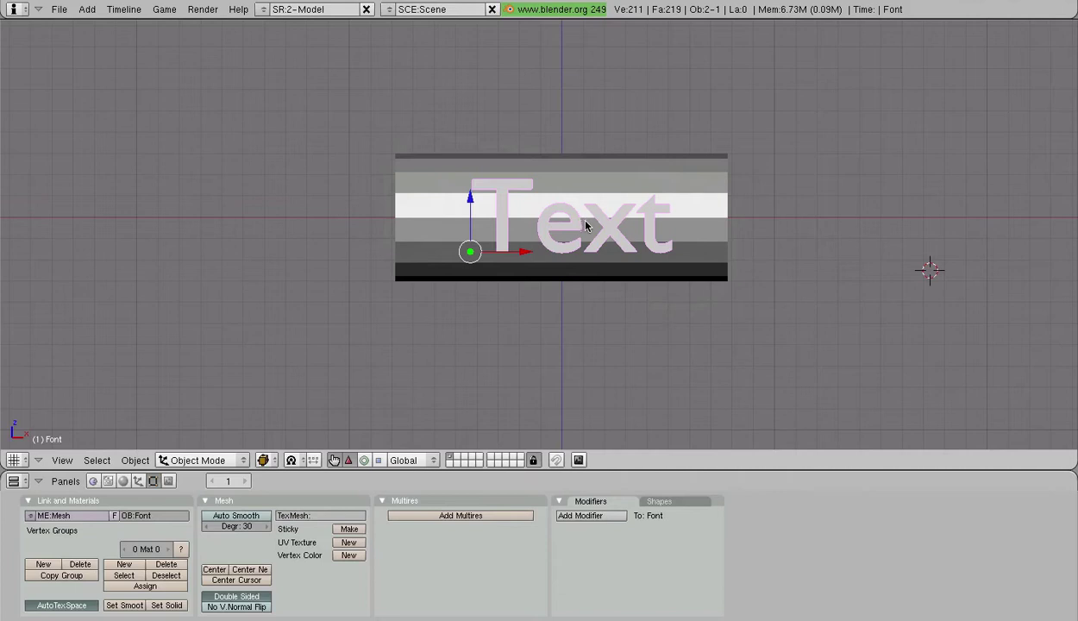
{"action": "scroll", "coordinate": [595, 223], "scroll_direction": "down", "scroll_amount": 3}
{"action": "scroll", "coordinate": [613, 220], "scroll_direction": "up", "scroll_amount": 4}
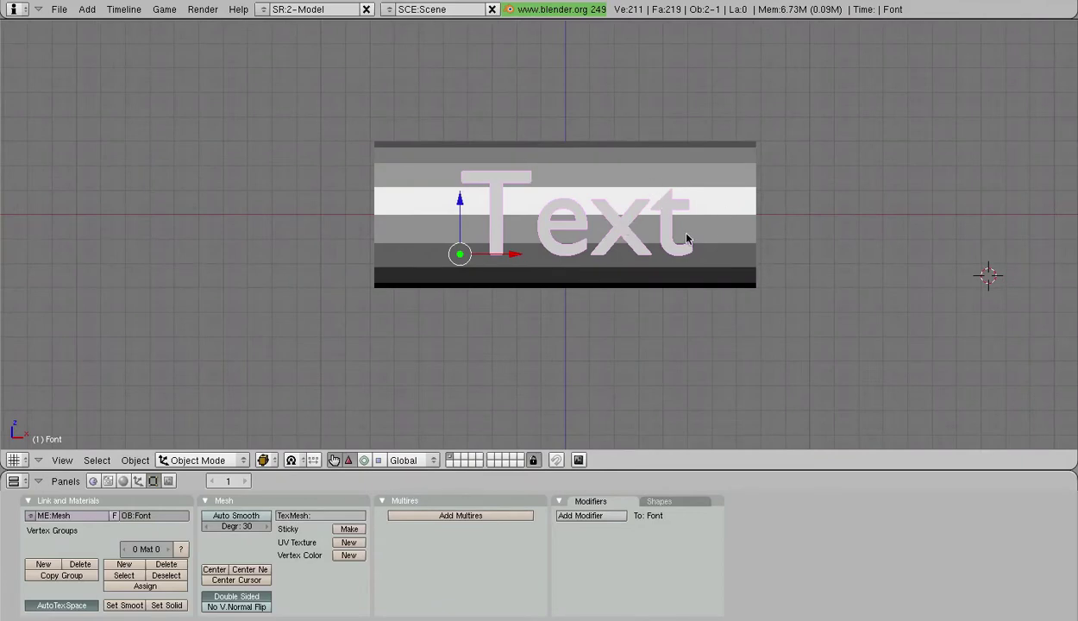
{"action": "key", "text": "KP_3"}
{"action": "left_click_drag", "start_coordinate": [494, 253], "coordinate": [517, 255]}
{"action": "key", "text": "KP_1"}
Add a Shrinkwrap modifier to the text mesh
{"action": "left_click", "coordinate": [582, 516]}
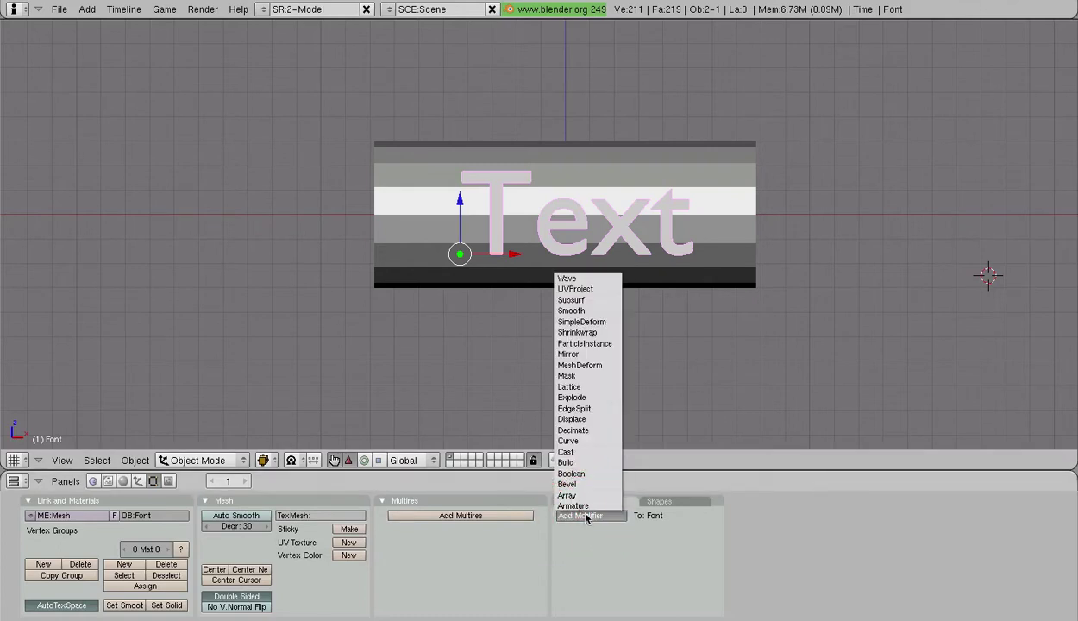
{"action": "left_click", "coordinate": [589, 334]}
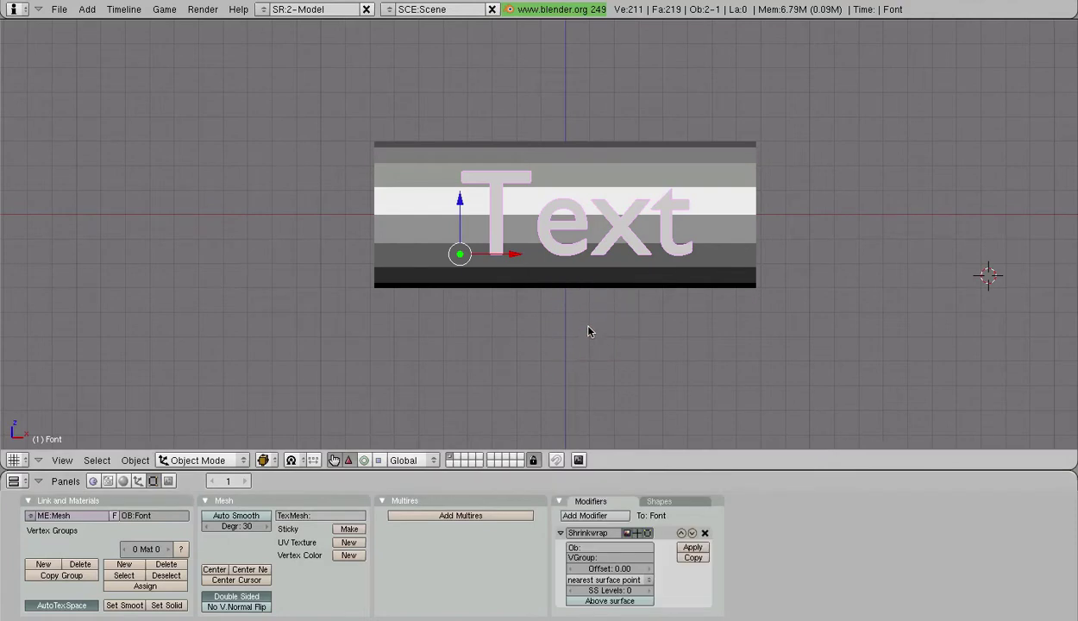
{"action": "left_click", "coordinate": [596, 549]}
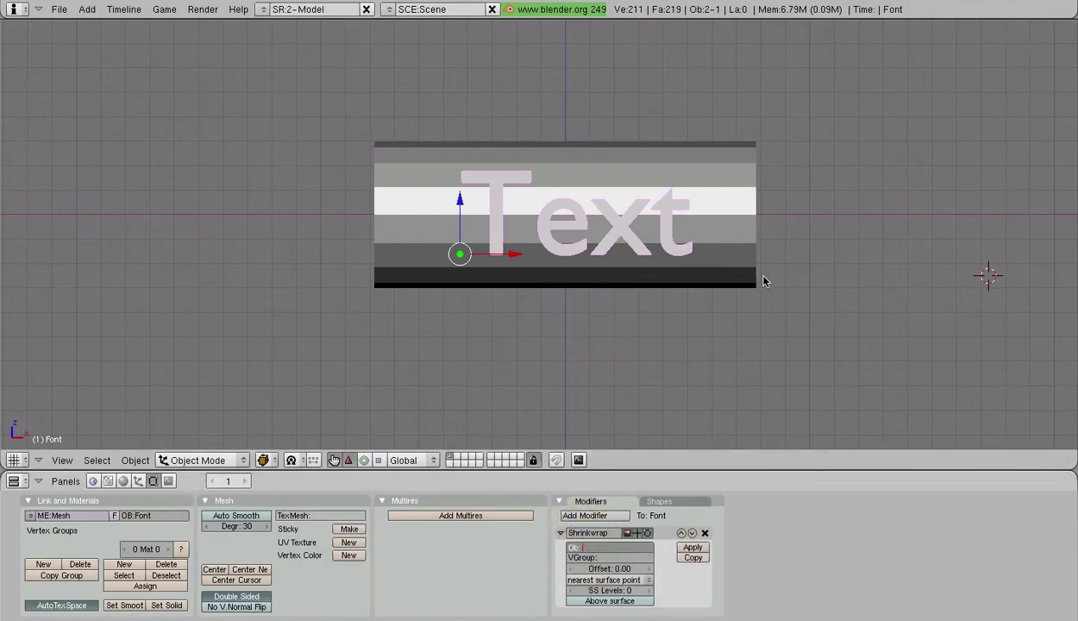
Show the cylinder's transform properties and copy its object name
{"action": "right_click", "coordinate": [729, 195]}
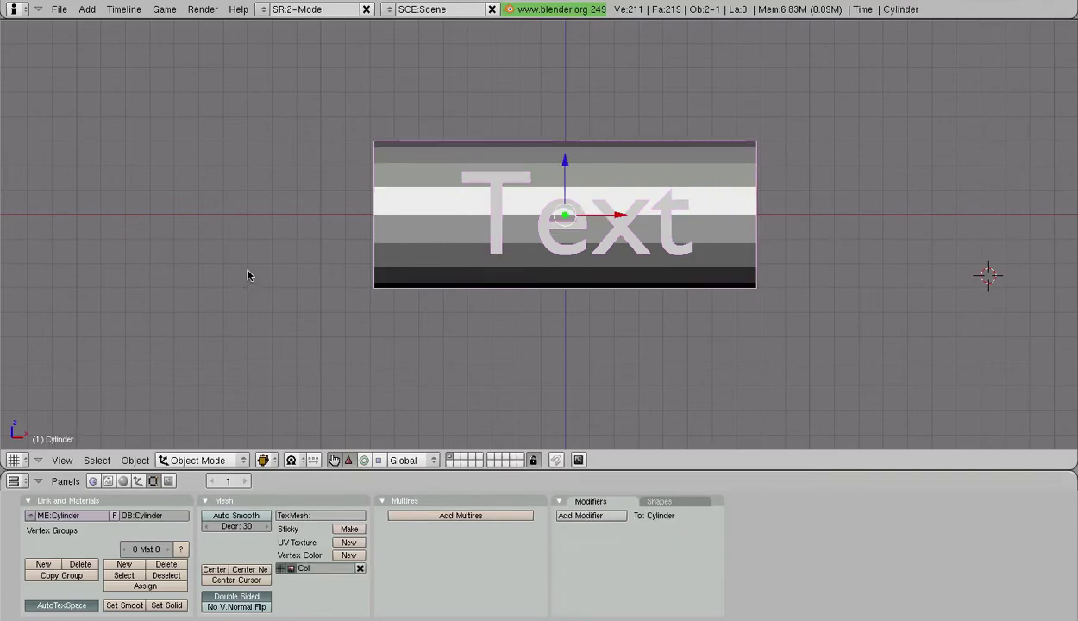
{"action": "key", "text": "n"}
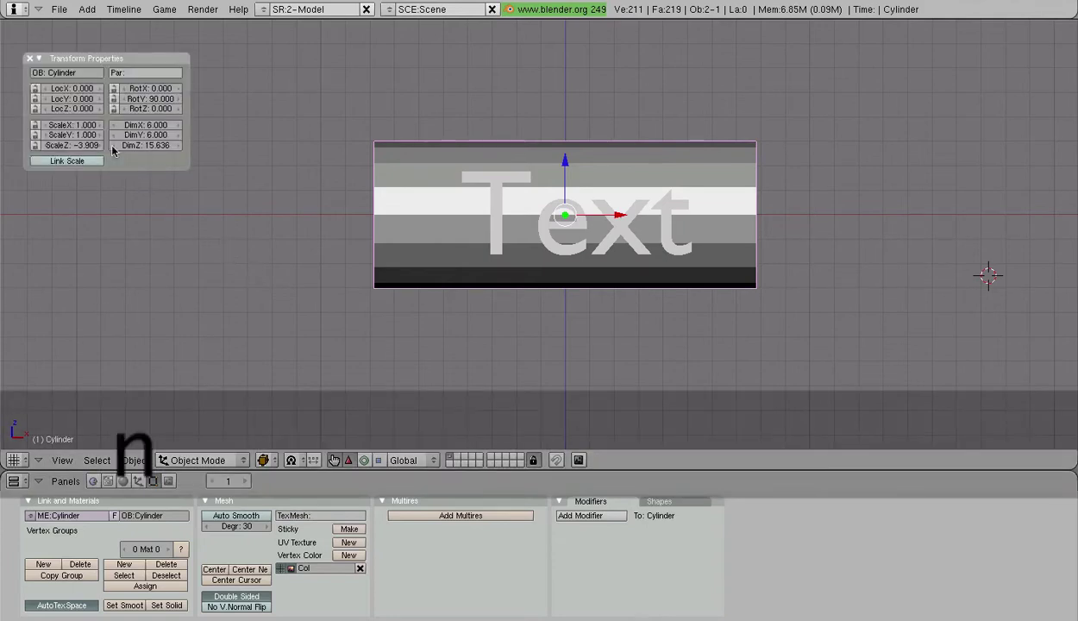
{"action": "left_click", "coordinate": [83, 76]}
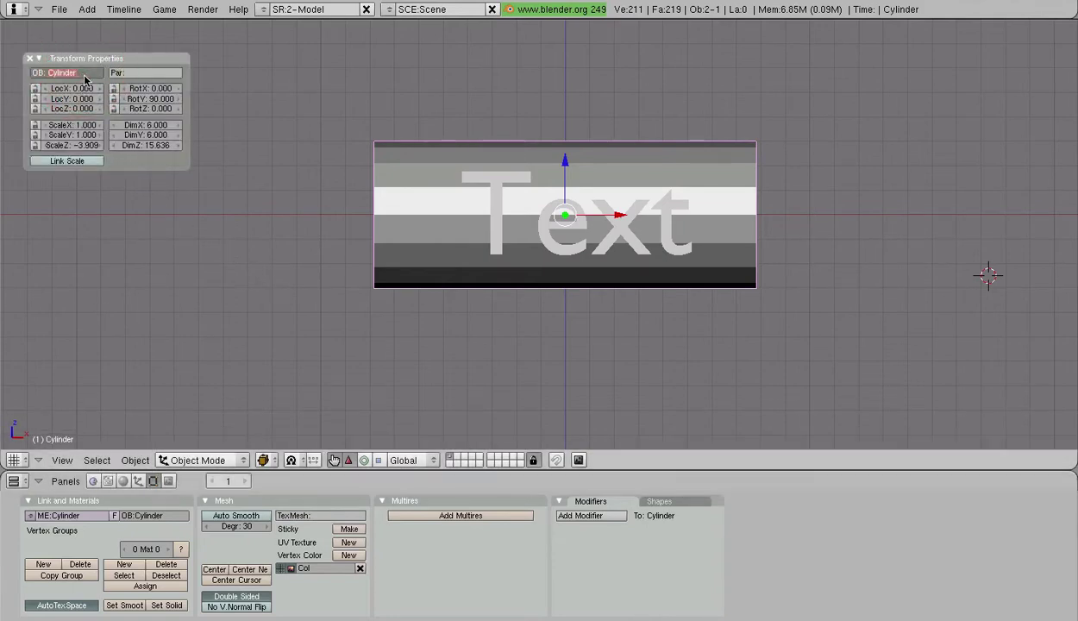
{"action": "key", "text": "super+c"}
{"action": "key", "text": "Escape"}
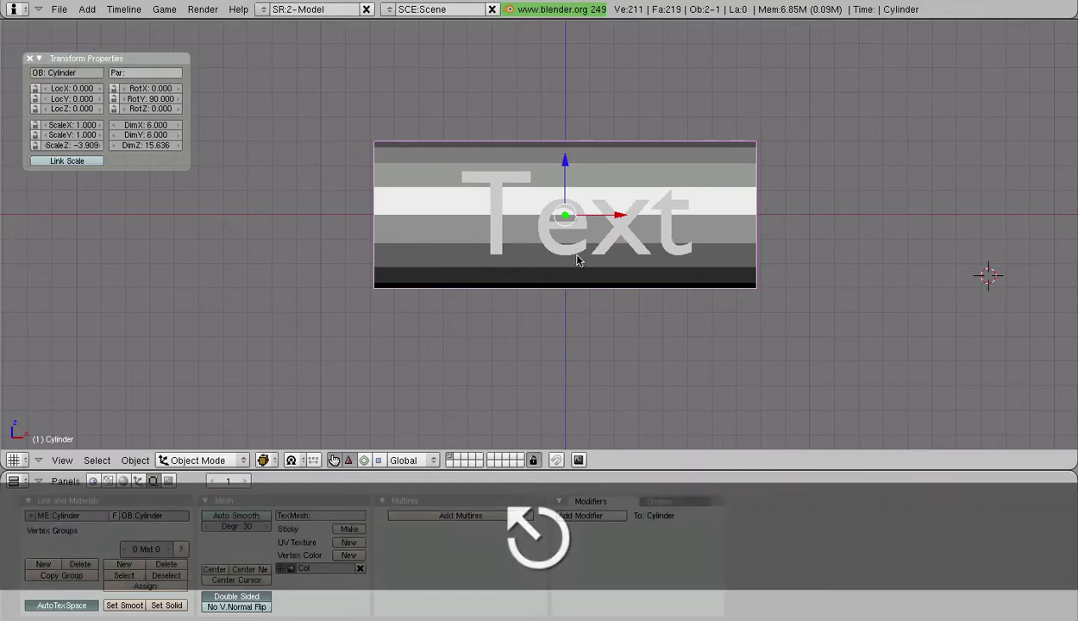
Set the target object of the text mesh's Shrinkwrap modifier to Cylinder
{"action": "right_click", "coordinate": [578, 252]}
{"action": "left_click", "coordinate": [596, 548]}
{"action": "key", "text": "super+v"}
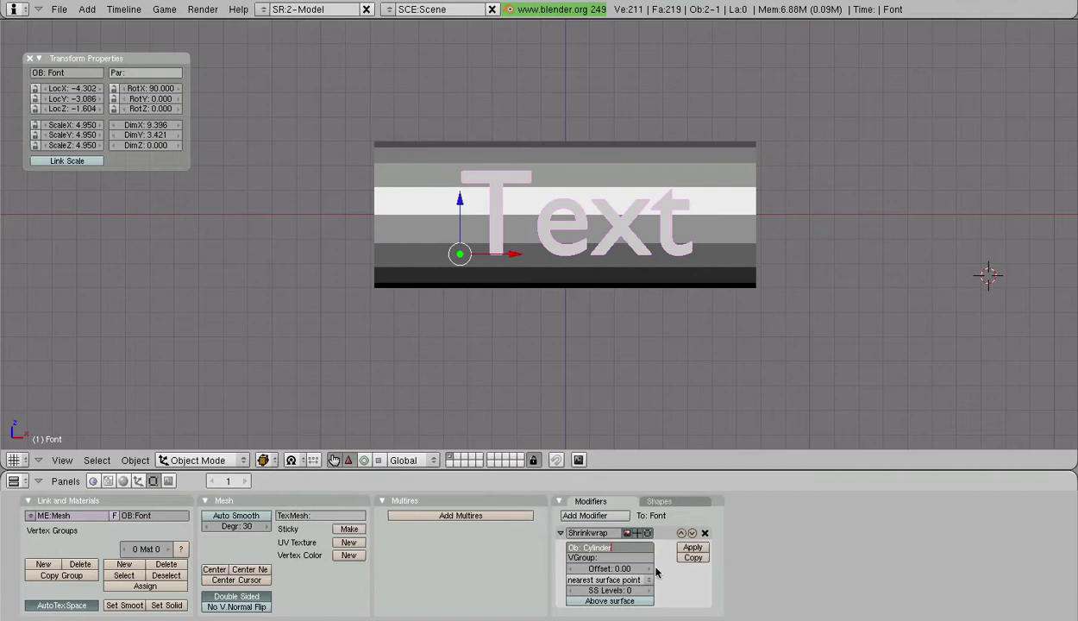
{"action": "key", "text": "Return"}
Raise the Shrinkwrap offset to 0.11 and set the viewport draw type to Textured
{"action": "middle_click_drag", "start_coordinate": [664, 368], "coordinate": [628, 235]}
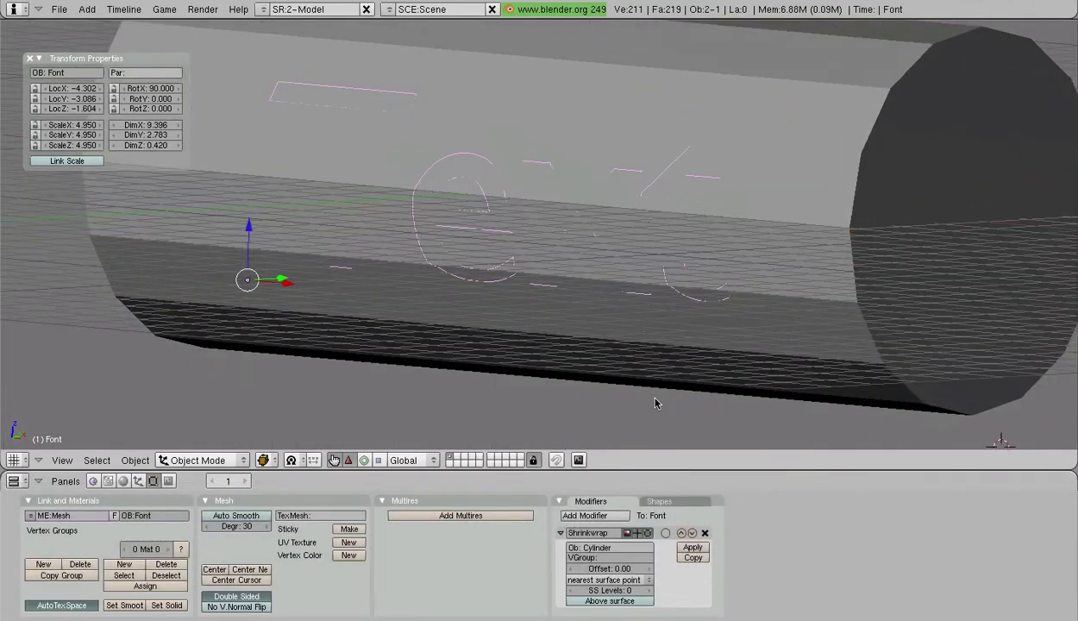
{"action": "left_click", "coordinate": [647, 569]}
{"action": "left_click", "coordinate": [647, 570]}
{"action": "left_click", "coordinate": [264, 460]}
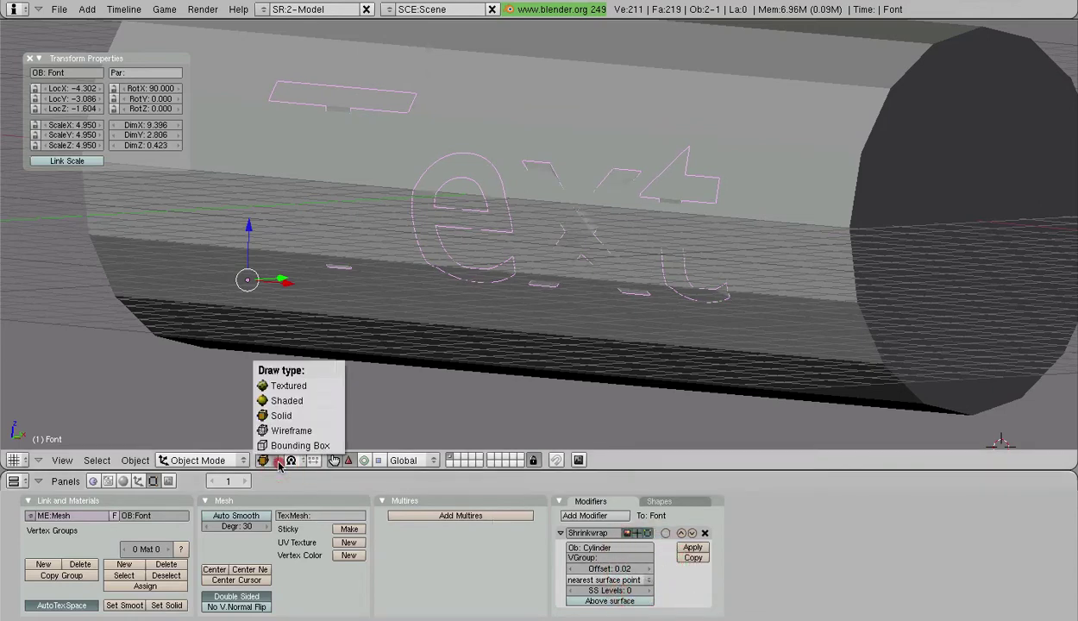
{"action": "left_click", "coordinate": [289, 385]}
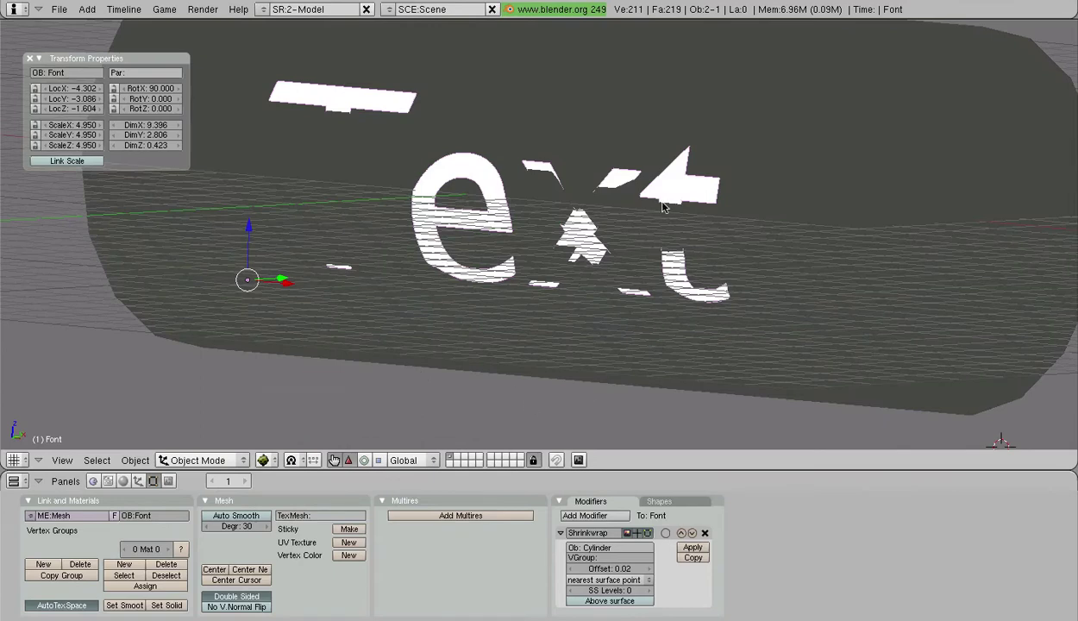
{"action": "left_click", "coordinate": [652, 570]}
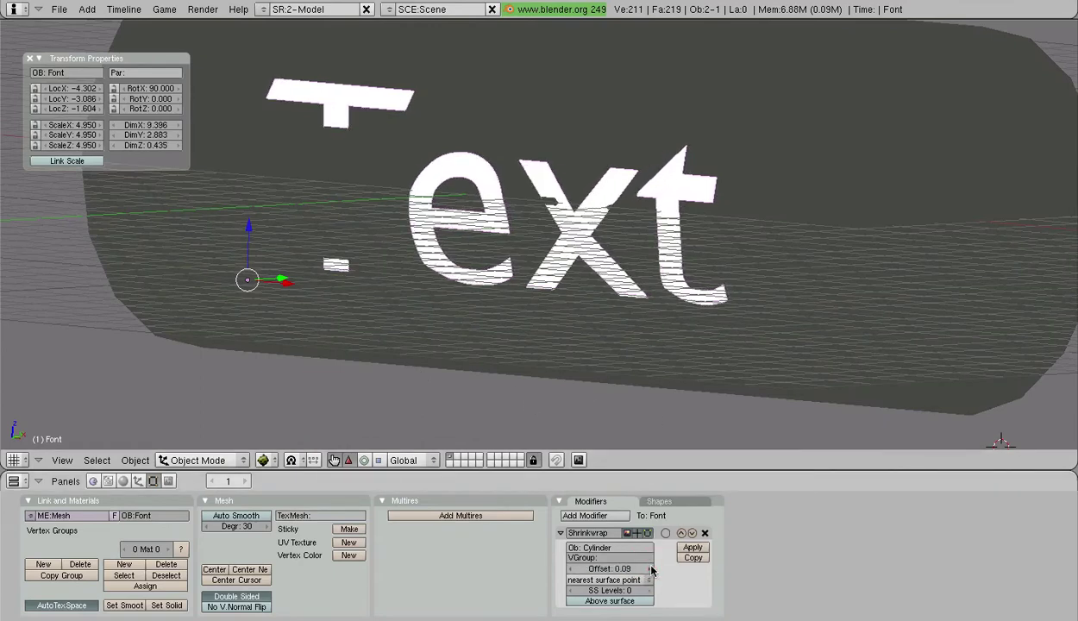
{"action": "left_click", "coordinate": [651, 570]}
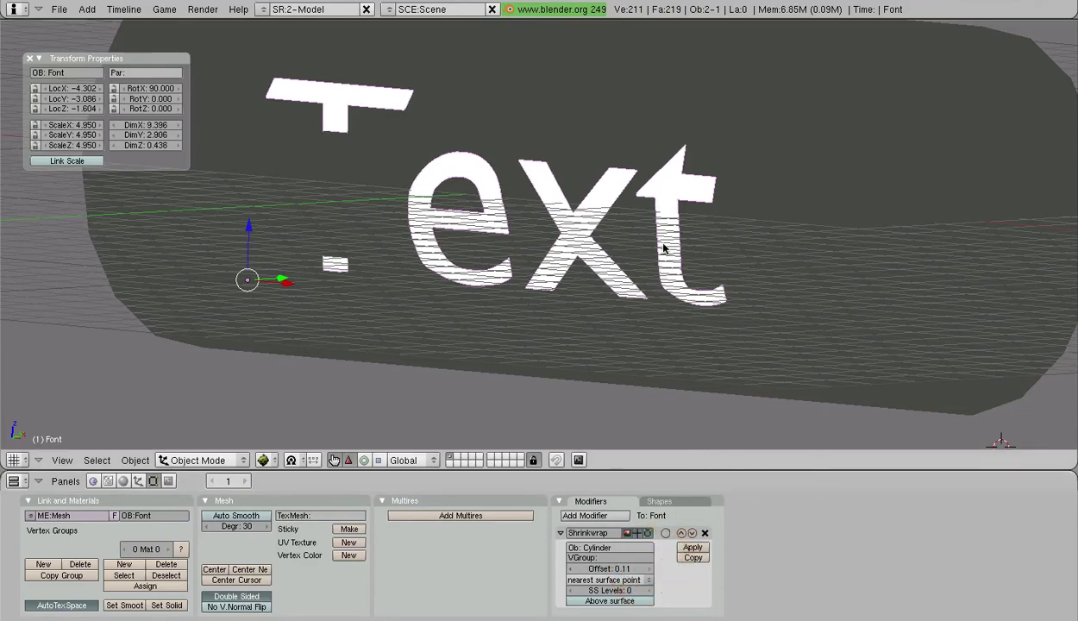
Examine the shrinkwrapped text in object and edit mode, comparing its original faces with the parts hidden inside the cylinder
{"action": "middle_click_drag", "start_coordinate": [667, 244], "coordinate": [758, 225]}
{"action": "key", "text": "KP_1"}
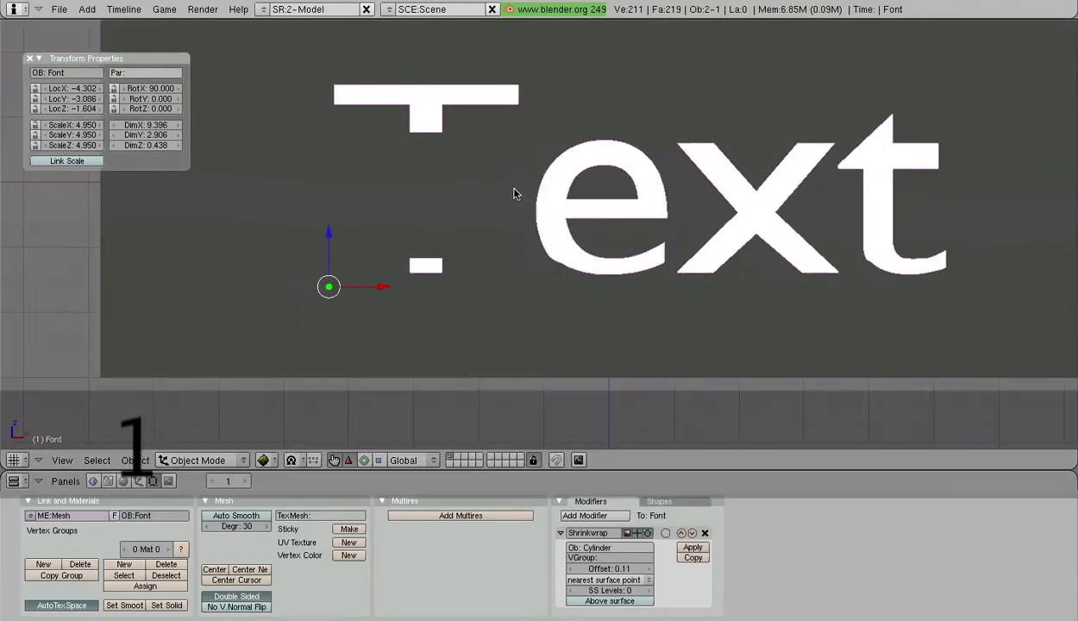
{"action": "key", "text": "Tab"}
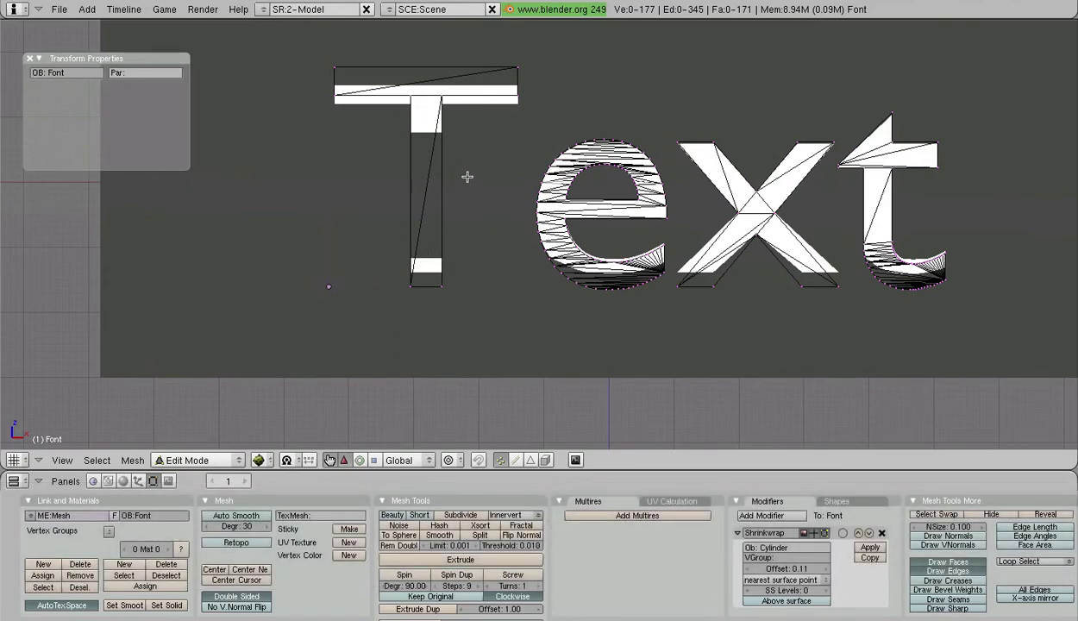
{"action": "key", "text": "Tab"}
{"action": "scroll", "coordinate": [482, 180], "scroll_direction": "down", "scroll_amount": 2}
{"action": "middle_click_drag", "start_coordinate": [484, 180], "coordinate": [353, 230]}
{"action": "scroll", "coordinate": [423, 222], "scroll_direction": "down", "scroll_amount": 2}
{"action": "scroll", "coordinate": [422, 221], "scroll_direction": "up", "scroll_amount": 3}
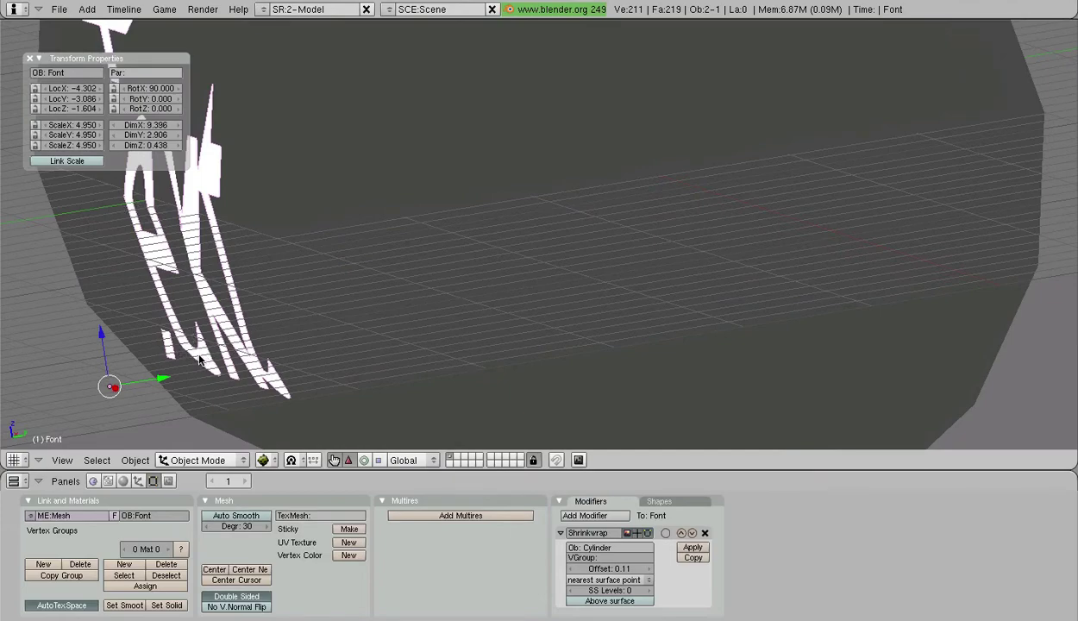
{"action": "key", "text": "Tab"}
{"action": "middle_click_drag", "start_coordinate": [237, 292], "coordinate": [435, 202]}
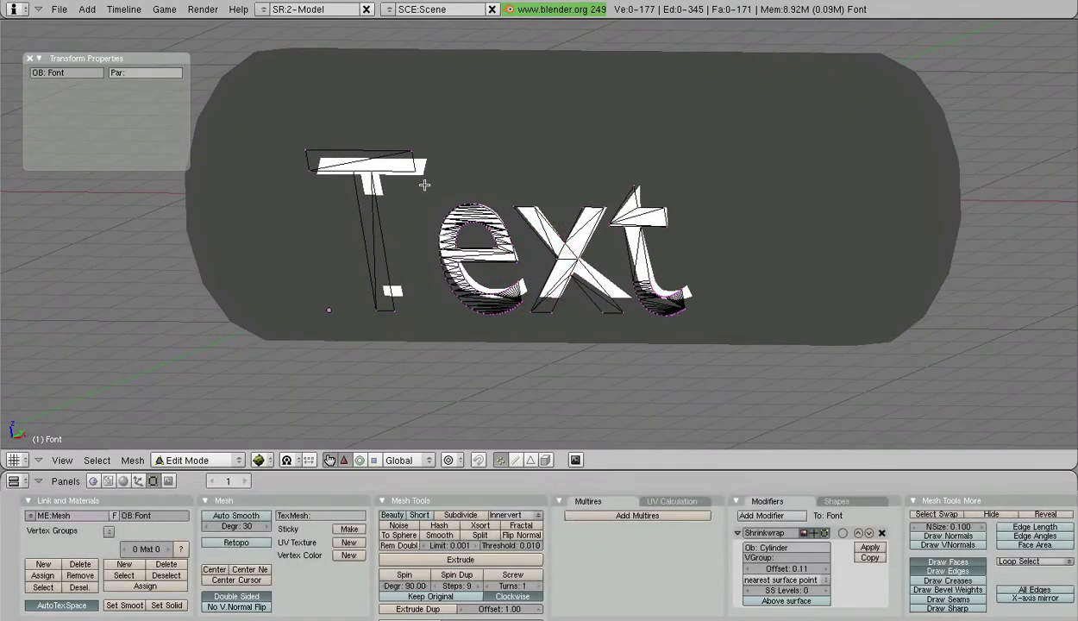
{"action": "key", "text": "Tab"}
{"action": "key", "text": "KP_1"}
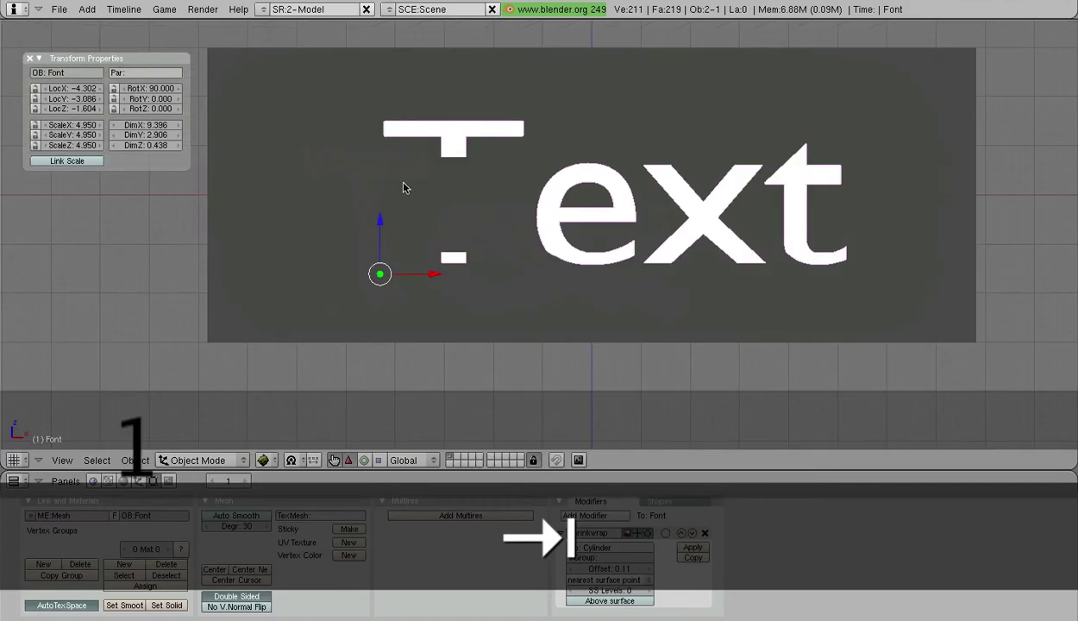
Remove the Shrinkwrap modifier from the text mesh and set the viewport draw type to Wireframe
{"action": "left_click", "coordinate": [263, 459]}
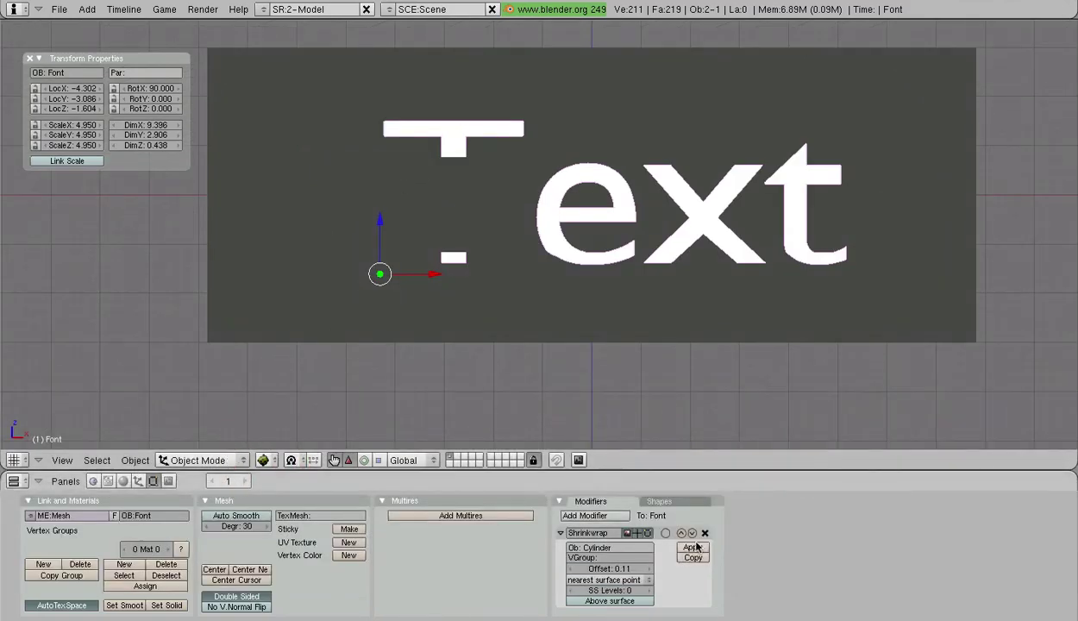
{"action": "left_click", "coordinate": [705, 533]}
{"action": "left_click", "coordinate": [263, 460]}
{"action": "left_click", "coordinate": [281, 430]}
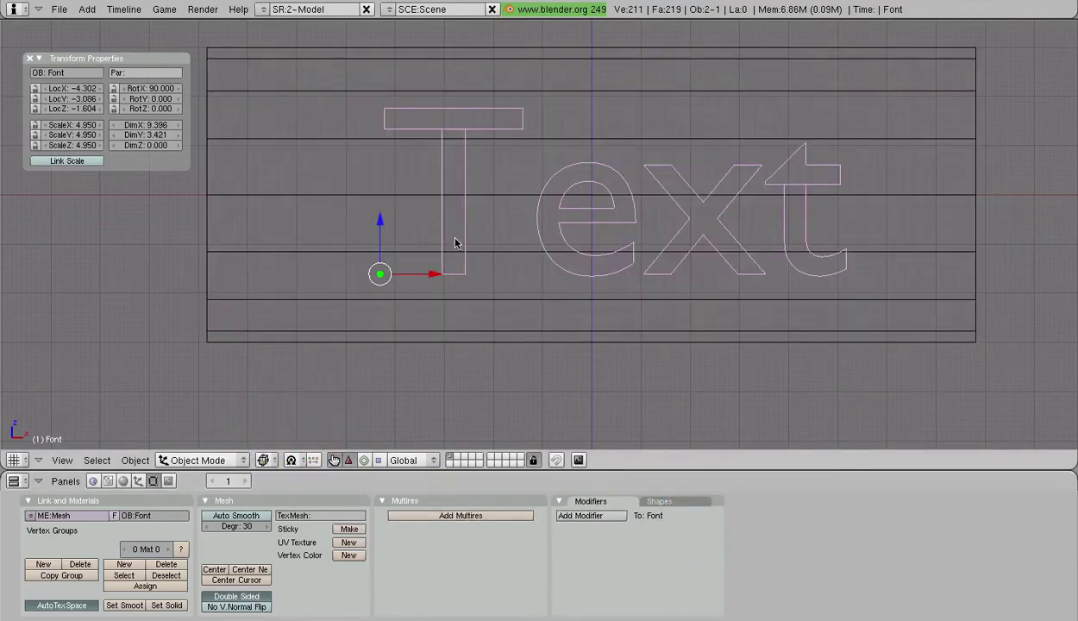
Enter edit mode on the text mesh and select all of its vertices
{"action": "key", "text": "Tab"}
{"action": "scroll", "coordinate": [445, 137], "scroll_direction": "up", "scroll_amount": 4}
{"action": "scroll", "coordinate": [445, 140], "scroll_direction": "down", "scroll_amount": 4}
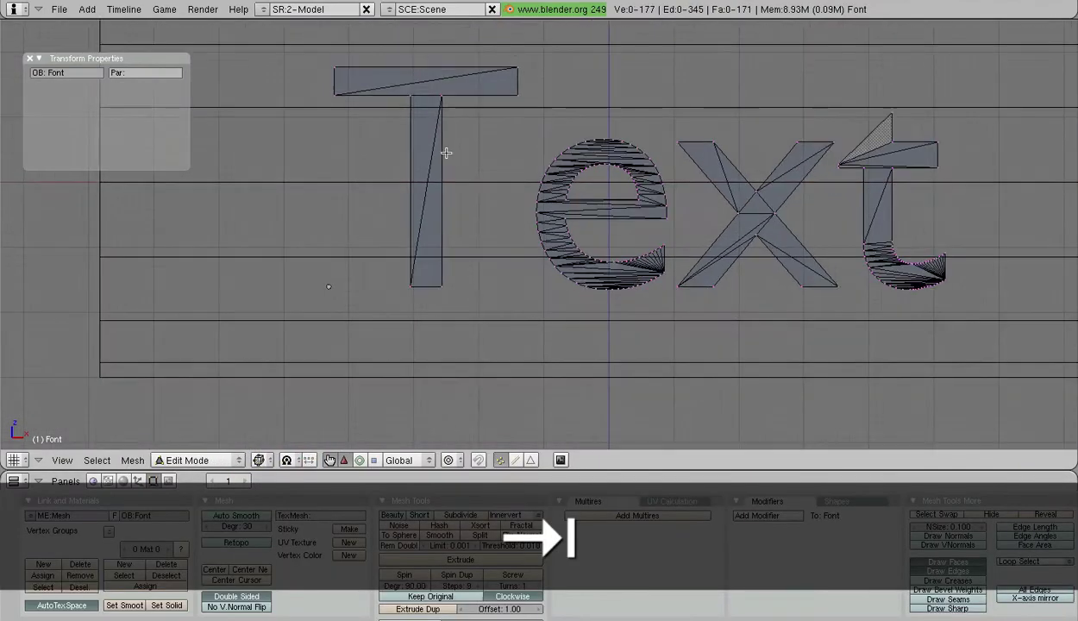
{"action": "key", "text": "a"}
{"action": "key", "text": "k"}
{"action": "left_click", "coordinate": [472, 193]}
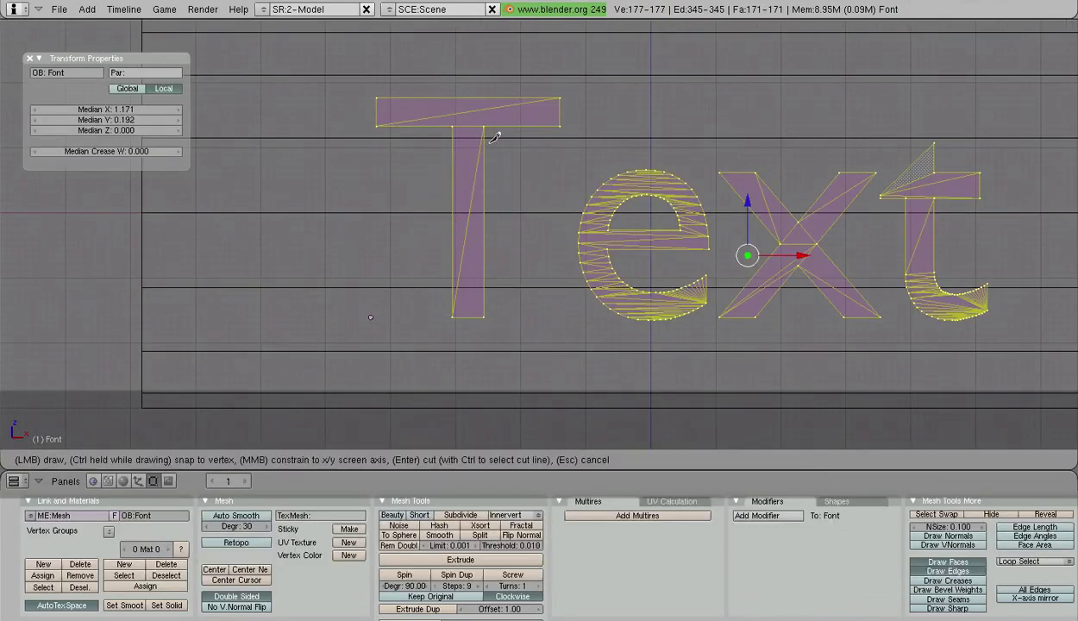
{"action": "left_click_drag", "start_coordinate": [485, 136], "coordinate": [445, 131]}
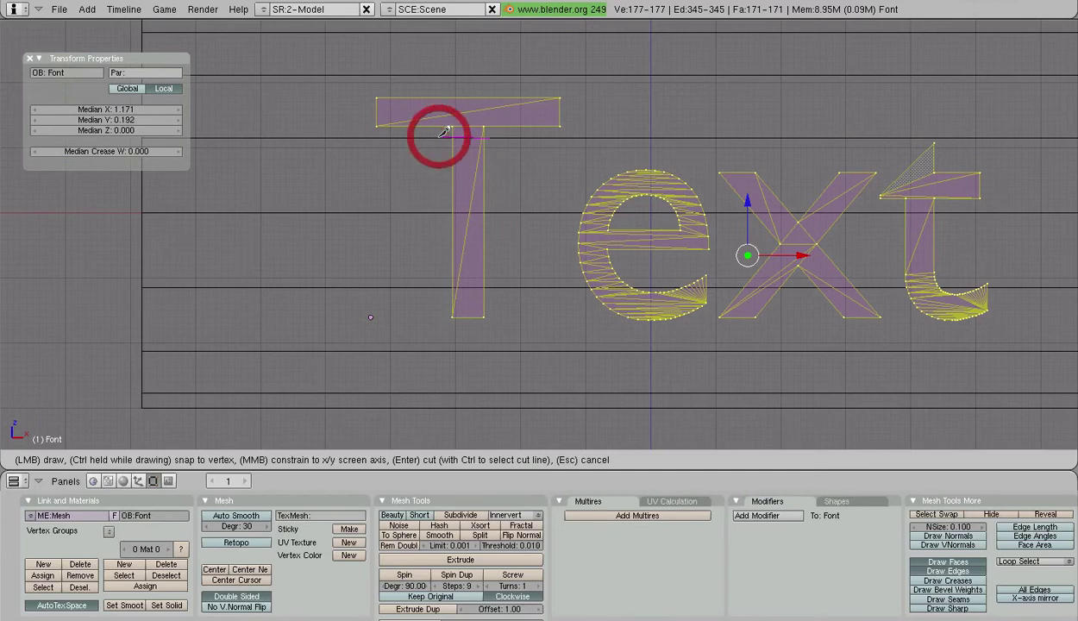
{"action": "key", "text": "Escape"}
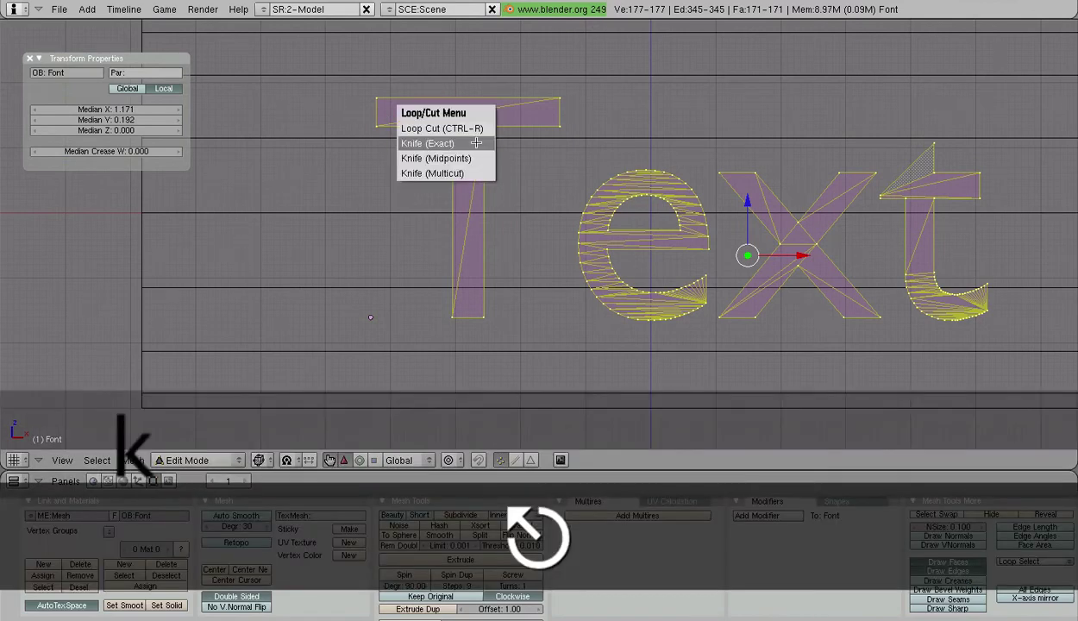
Cut across the T's stem with Knife (Exact) along the cylinder edge just below the crossbar
{"action": "left_click", "coordinate": [477, 143]}
{"action": "left_click", "coordinate": [485, 136]}
{"action": "left_click", "coordinate": [422, 135]}
{"action": "key", "text": "Return"}
{"action": "key", "text": "k"}
{"action": "left_click", "coordinate": [492, 214]}
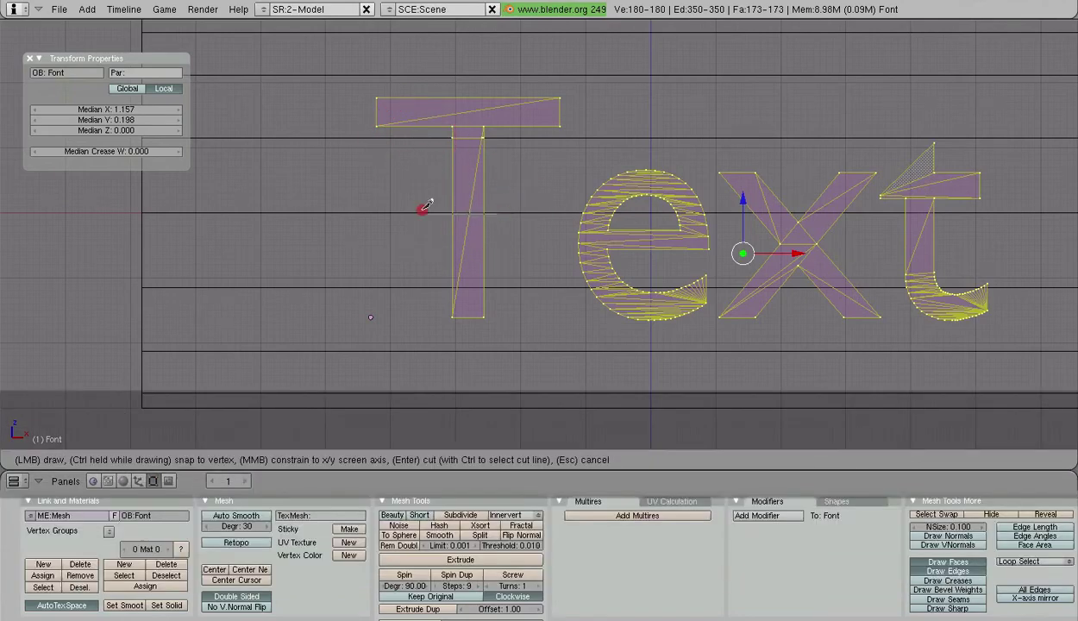
{"action": "key", "text": "Return"}
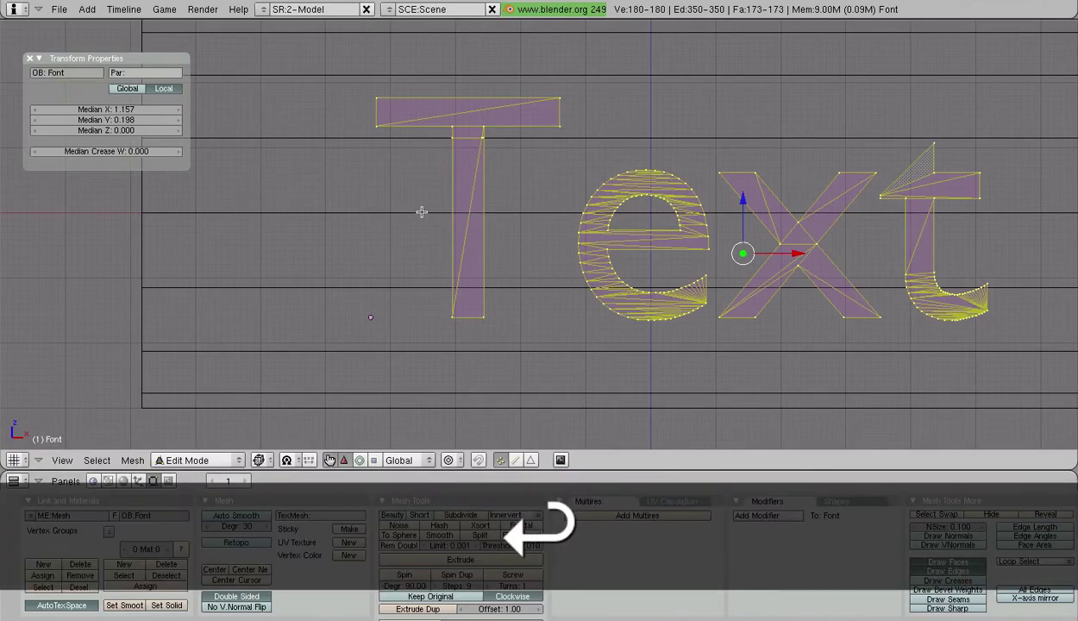
Cut across the middle of the T's stem with Knife (Exact) along the next cylinder edge down
{"action": "key", "text": "k"}
{"action": "left_click", "coordinate": [422, 212]}
{"action": "left_click", "coordinate": [426, 212]}
{"action": "left_click", "coordinate": [500, 211]}
{"action": "key", "text": "Return"}
Cut across the lower part of the T's stem with Knife (Exact) along the next cylinder edge down
{"action": "key", "text": "k"}
{"action": "left_click", "coordinate": [504, 267]}
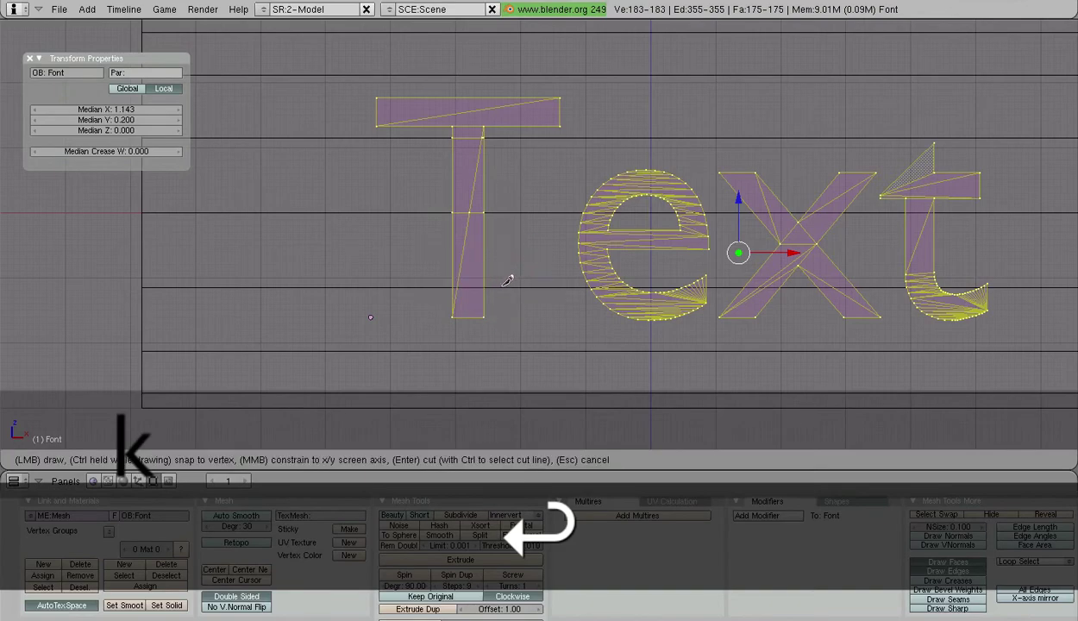
{"action": "left_click", "coordinate": [502, 286]}
{"action": "left_click", "coordinate": [405, 279]}
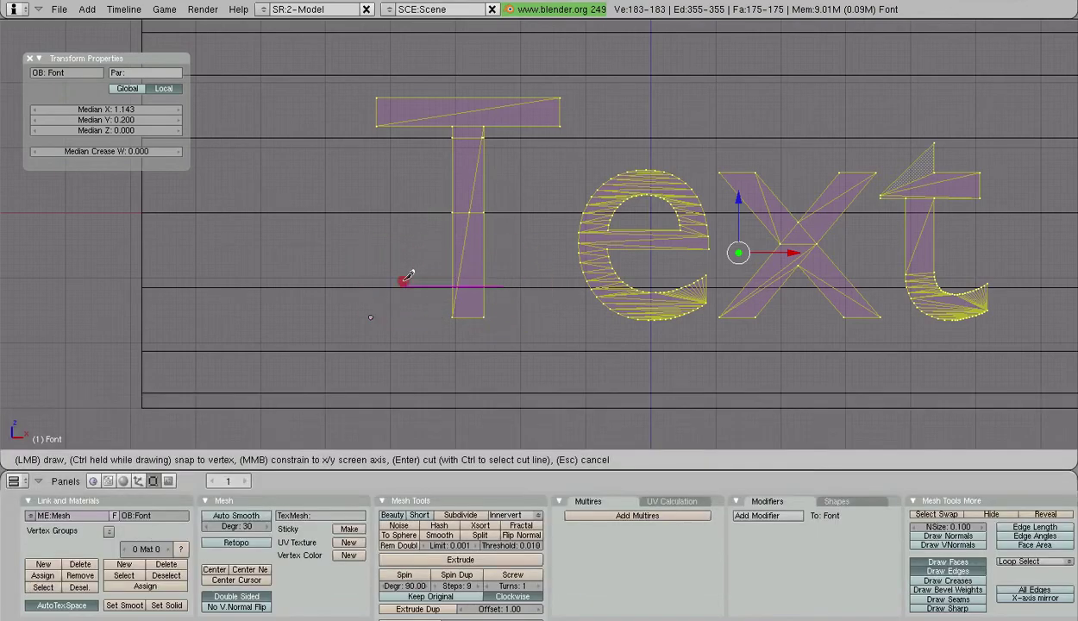
{"action": "left_click", "coordinate": [405, 279]}
{"action": "key", "text": "Return"}
{"action": "scroll", "coordinate": [517, 252], "scroll_direction": "down", "scroll_amount": 4}
{"action": "scroll", "coordinate": [678, 263], "scroll_direction": "up", "scroll_amount": 4}
{"action": "scroll", "coordinate": [695, 267], "scroll_direction": "up", "scroll_amount": 1}
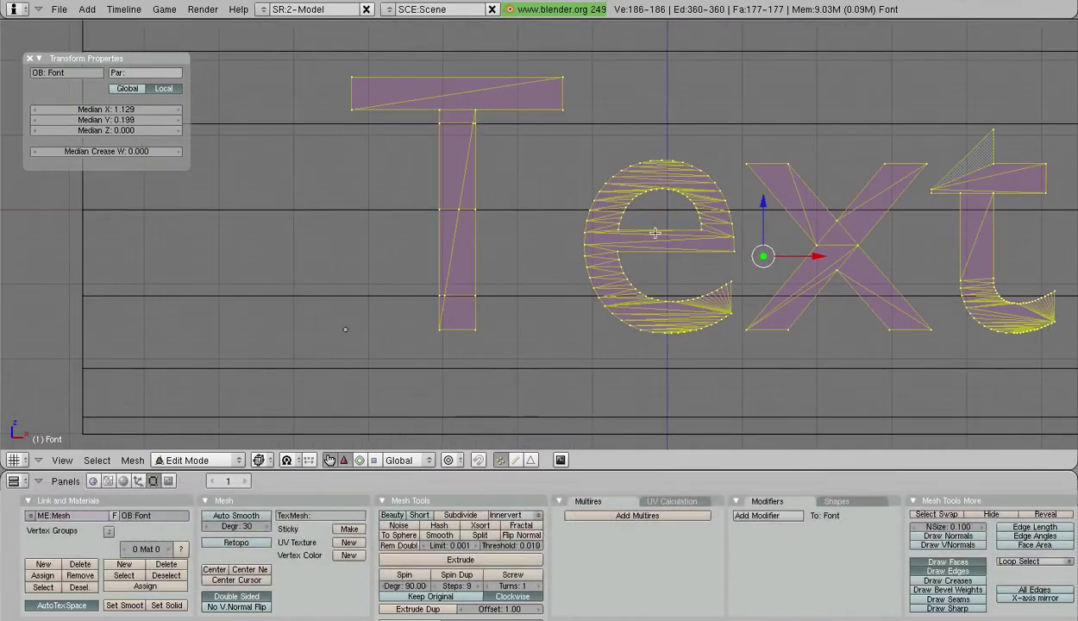
Leave edit mode on the text mesh and switch the viewport from wireframe back to a filled draw type
{"action": "key", "text": "Tab"}
{"action": "scroll", "coordinate": [591, 253], "scroll_direction": "down", "scroll_amount": 2}
{"action": "scroll", "coordinate": [591, 253], "scroll_direction": "down", "scroll_amount": 4}
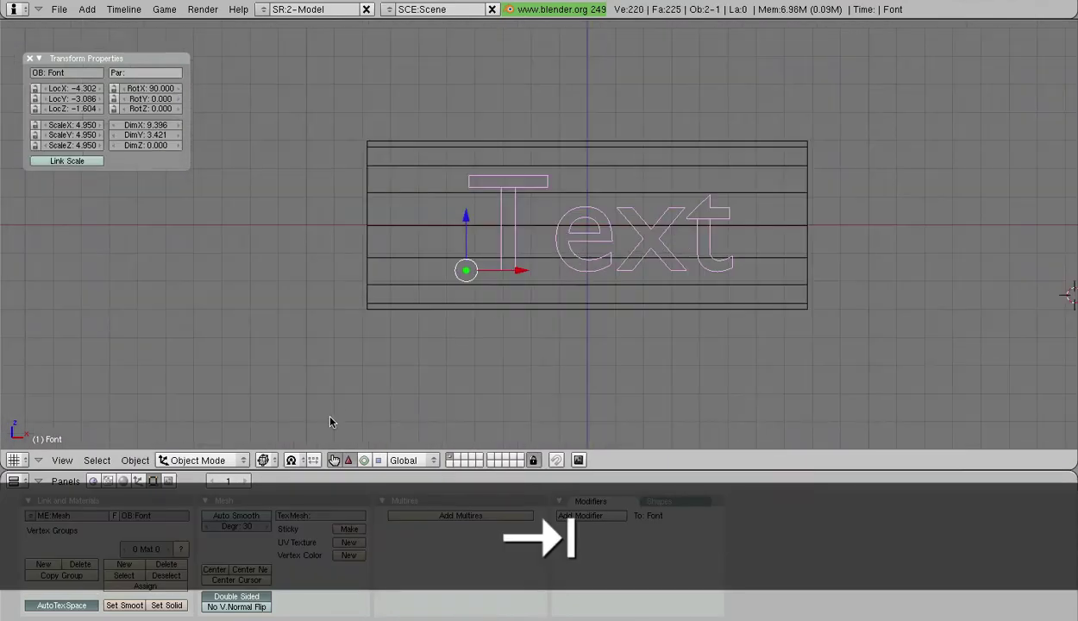
{"action": "left_click", "coordinate": [268, 459]}
{"action": "left_click", "coordinate": [289, 401]}
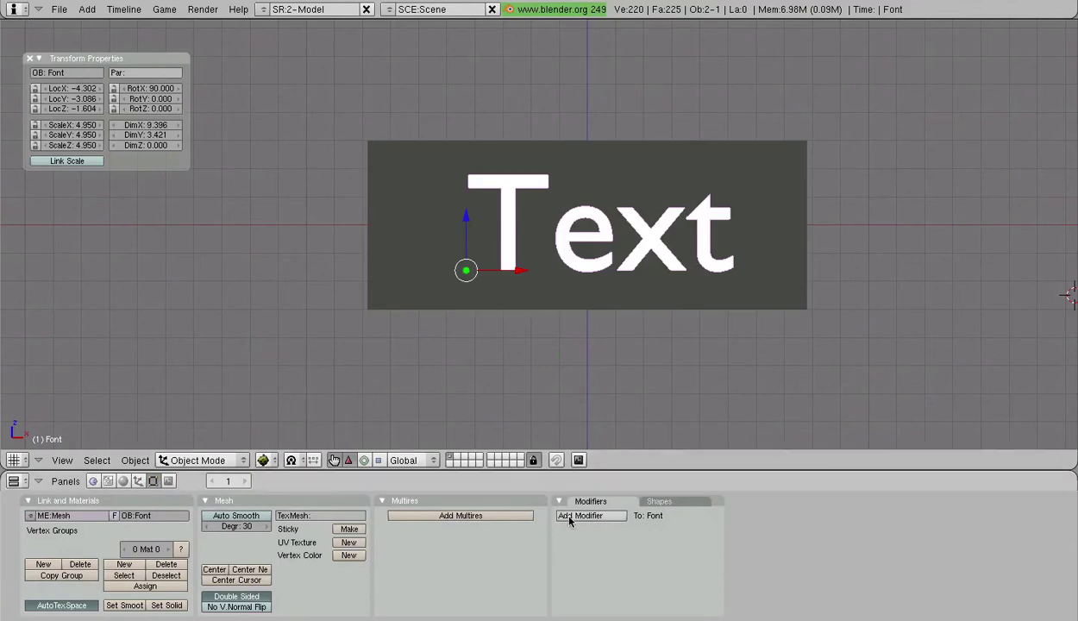
Add a Shrinkwrap modifier to the text mesh with Cylinder as its target object
{"action": "left_click", "coordinate": [569, 516]}
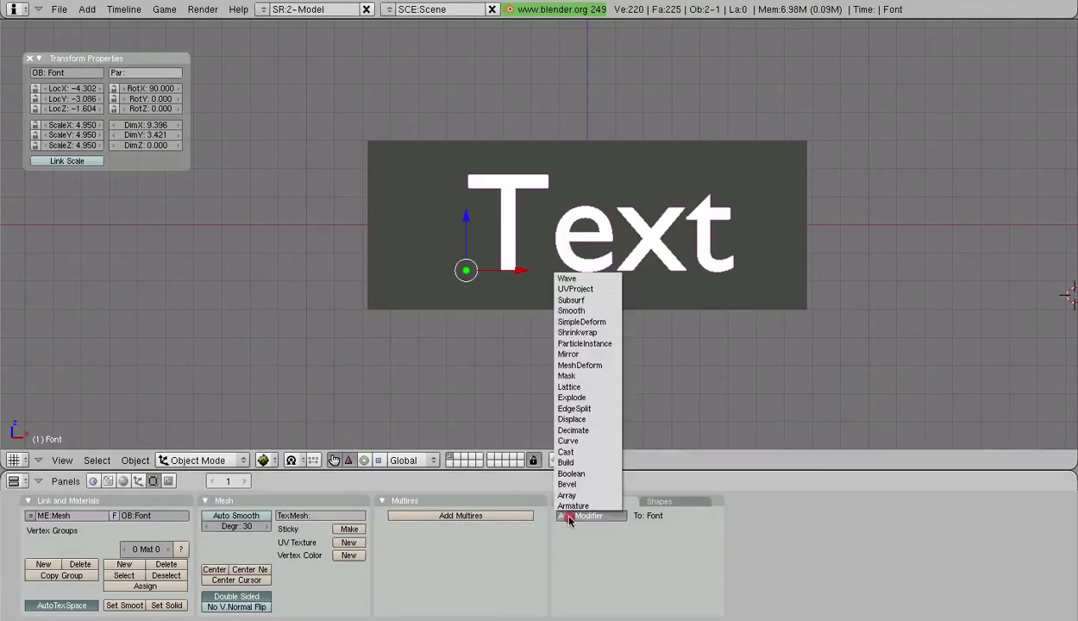
{"action": "left_click", "coordinate": [587, 334]}
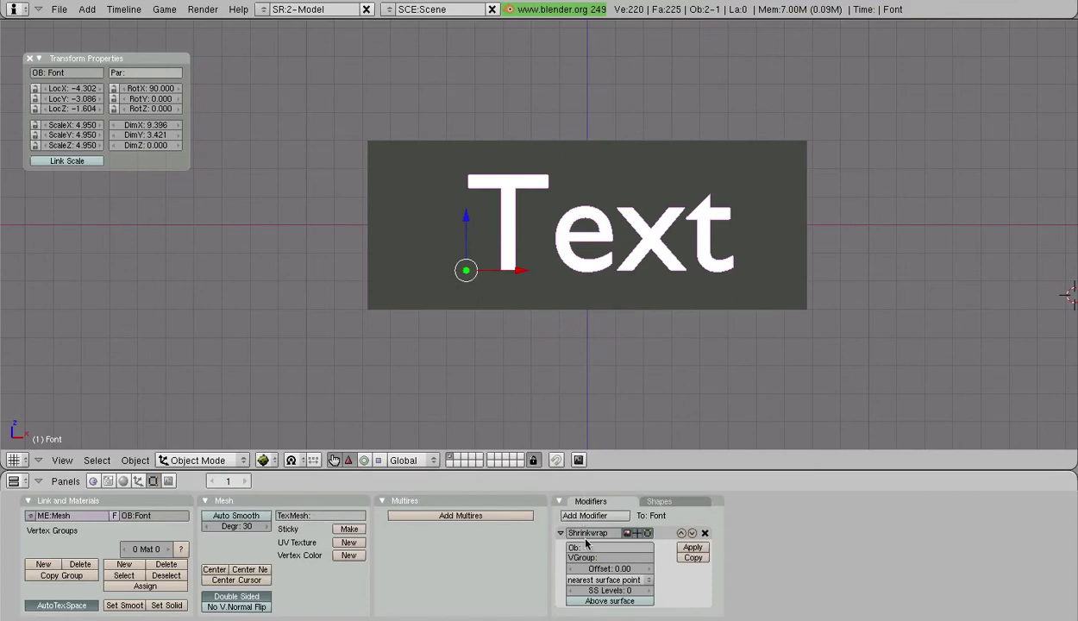
{"action": "left_click", "coordinate": [588, 547]}
{"action": "key", "text": "super+v"}
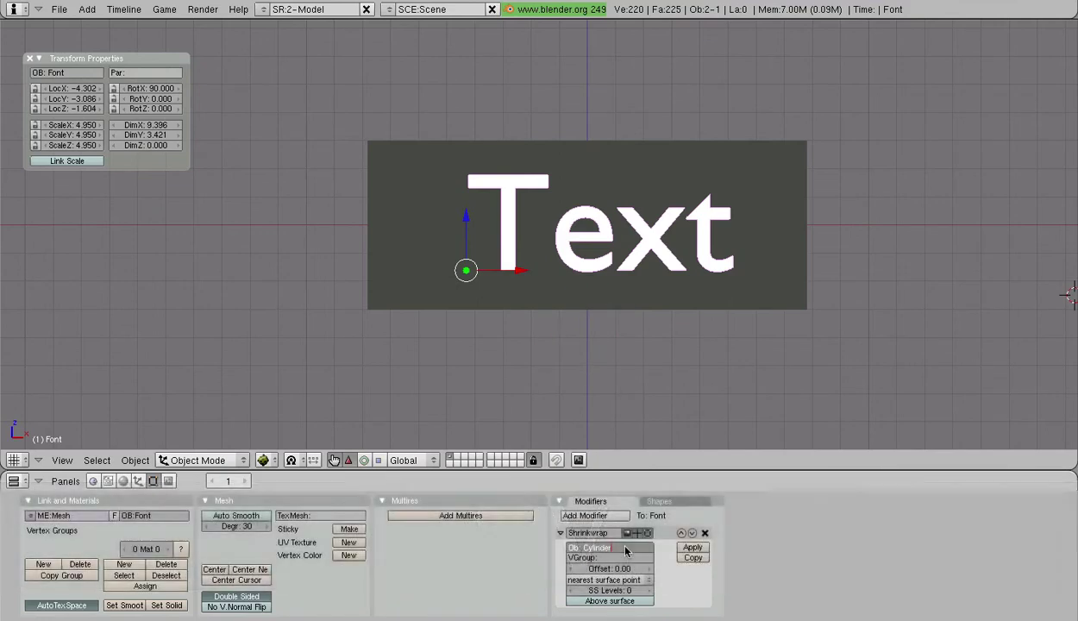
{"action": "key", "text": "Return"}
{"action": "scroll", "coordinate": [650, 255], "scroll_direction": "up", "scroll_amount": 3}
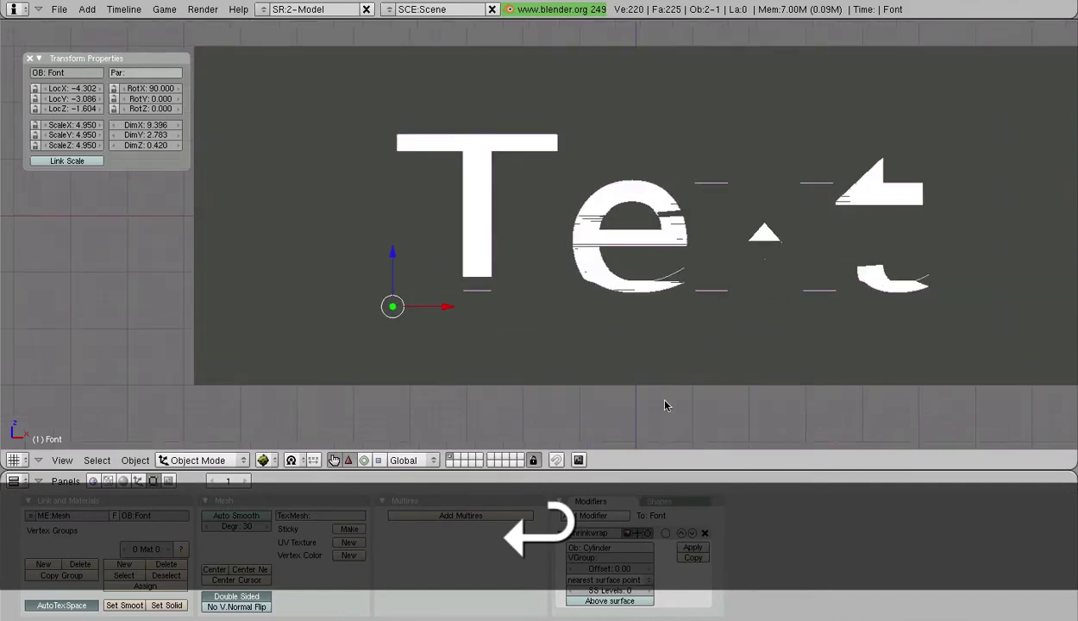
Raise the Shrinkwrap modifier's offset to 0.11
{"action": "left_click", "coordinate": [650, 569]}
{"action": "left_click", "coordinate": [649, 569]}
{"action": "left_click", "coordinate": [649, 569]}
{"action": "left_click", "coordinate": [649, 569]}
{"action": "left_click", "coordinate": [650, 570]}
{"action": "left_click", "coordinate": [650, 569]}
{"action": "left_click", "coordinate": [649, 569]}
{"action": "left_click", "coordinate": [650, 569]}
{"action": "left_click", "coordinate": [650, 569]}
{"action": "left_click", "coordinate": [650, 569]}
{"action": "left_click", "coordinate": [650, 569]}
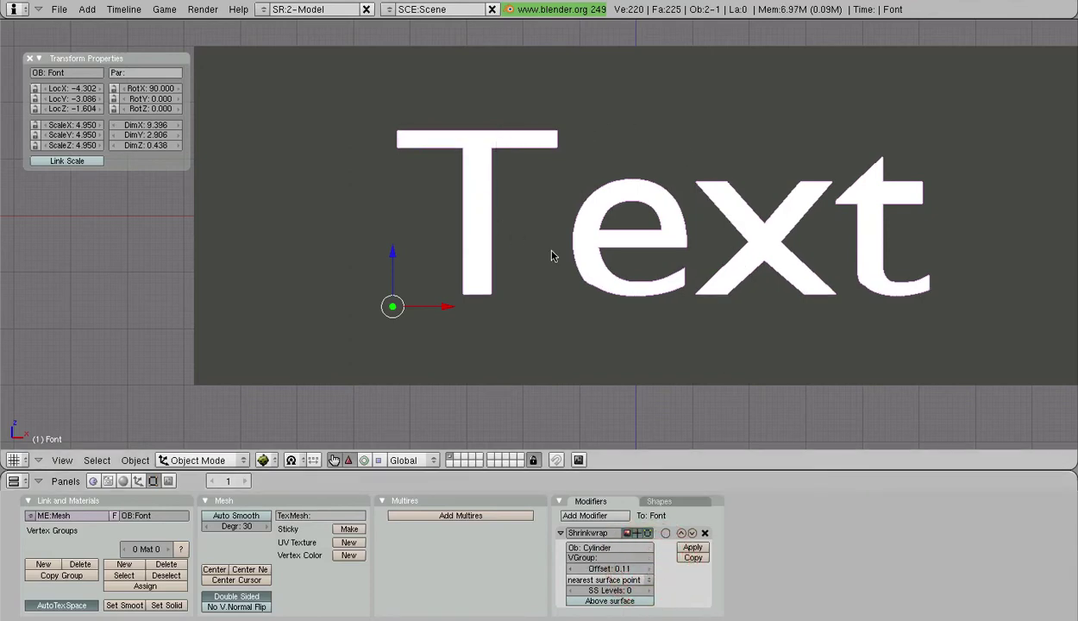
Examine from the front, side and oblique angles how the wrapped letters follow the cylinder compared with the flat mesh in edit mode
{"action": "middle_click_drag", "start_coordinate": [846, 223], "coordinate": [773, 227]}
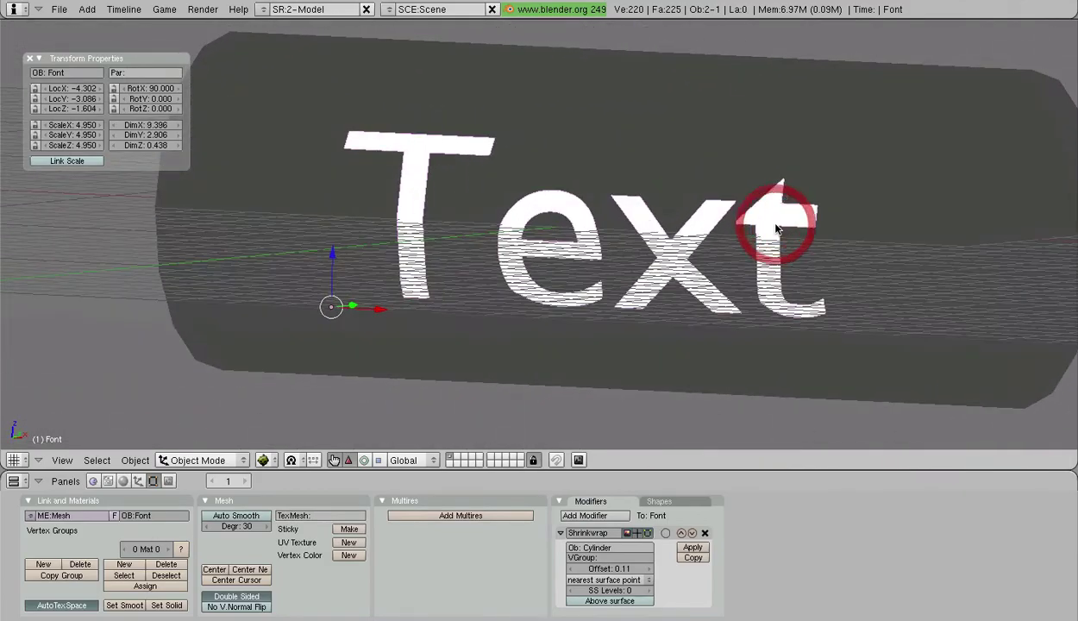
{"action": "key", "text": "KP_1"}
{"action": "key", "text": "Tab"}
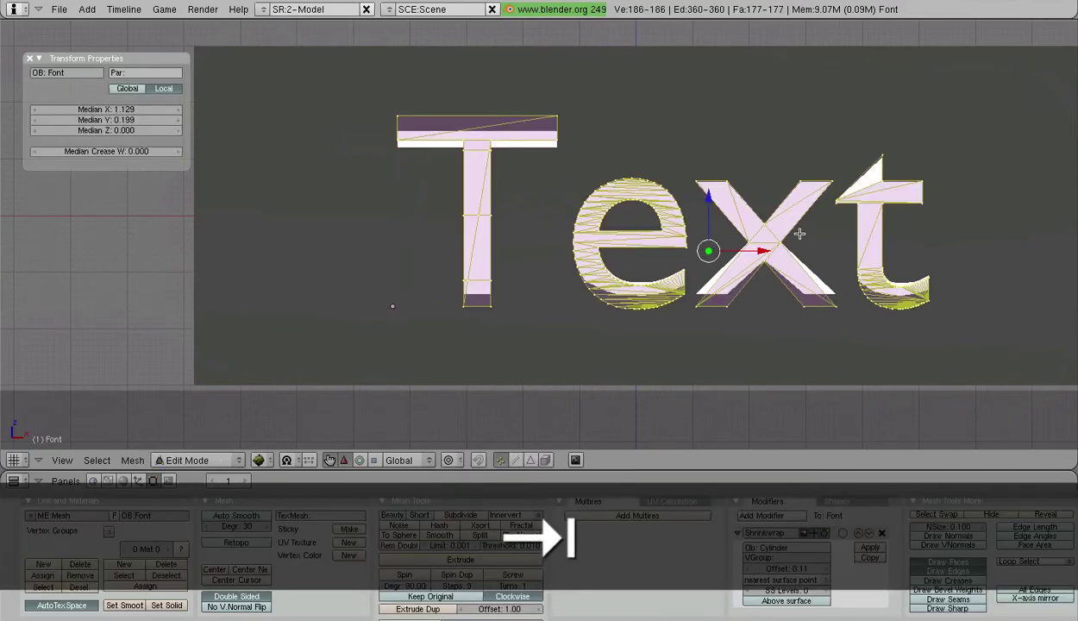
{"action": "middle_click_drag", "start_coordinate": [801, 238], "coordinate": [766, 234], "text": "shift"}
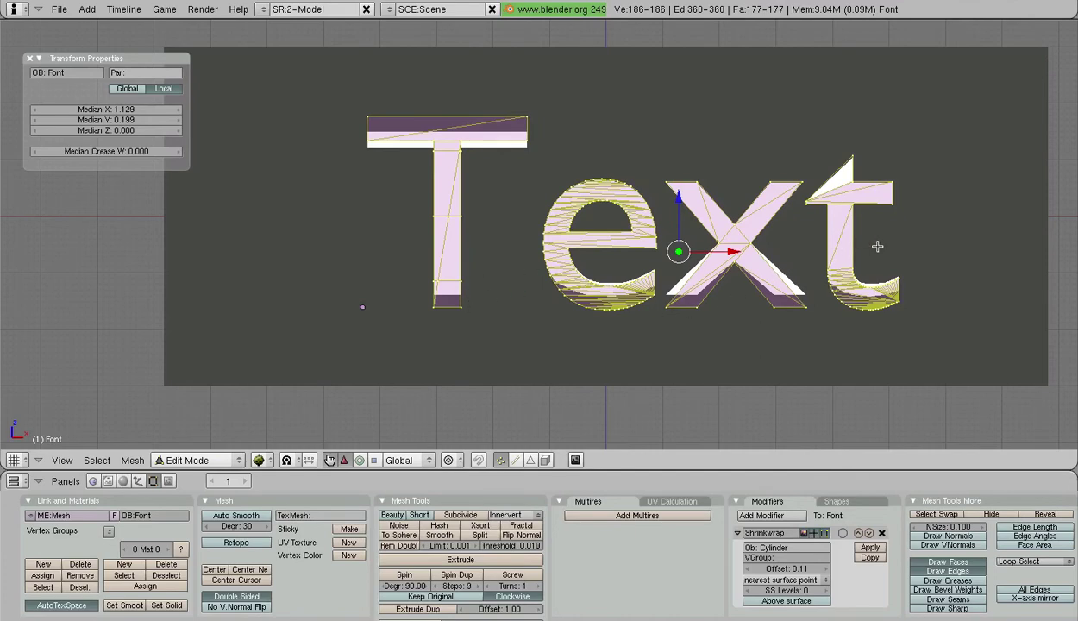
{"action": "middle_click_drag", "start_coordinate": [900, 240], "coordinate": [644, 239]}
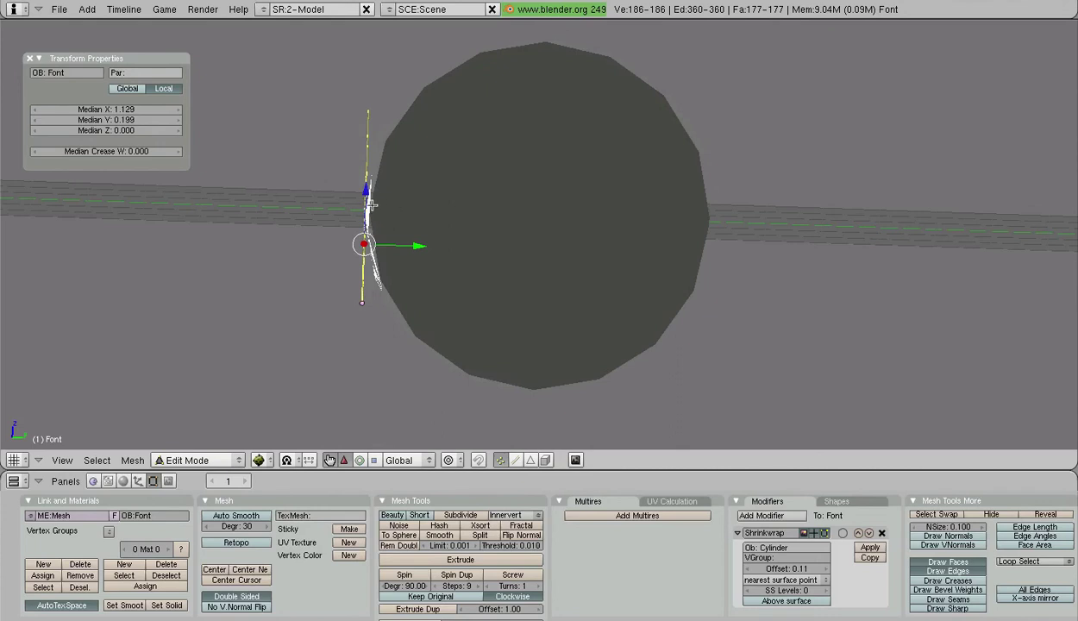
{"action": "key", "text": "KP_3"}
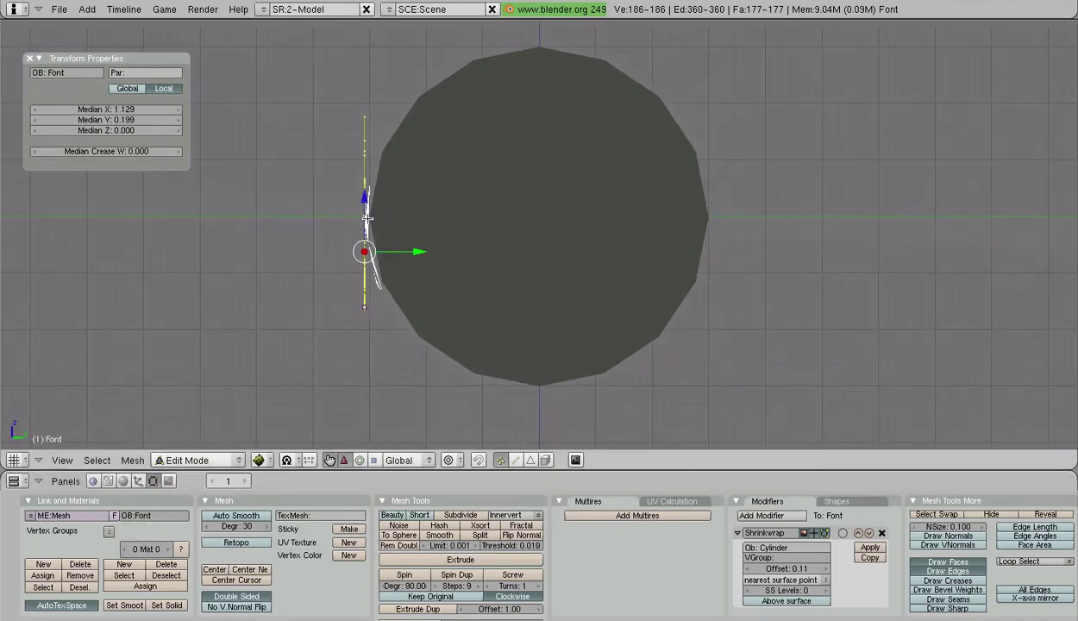
{"action": "key", "text": "KP_1"}
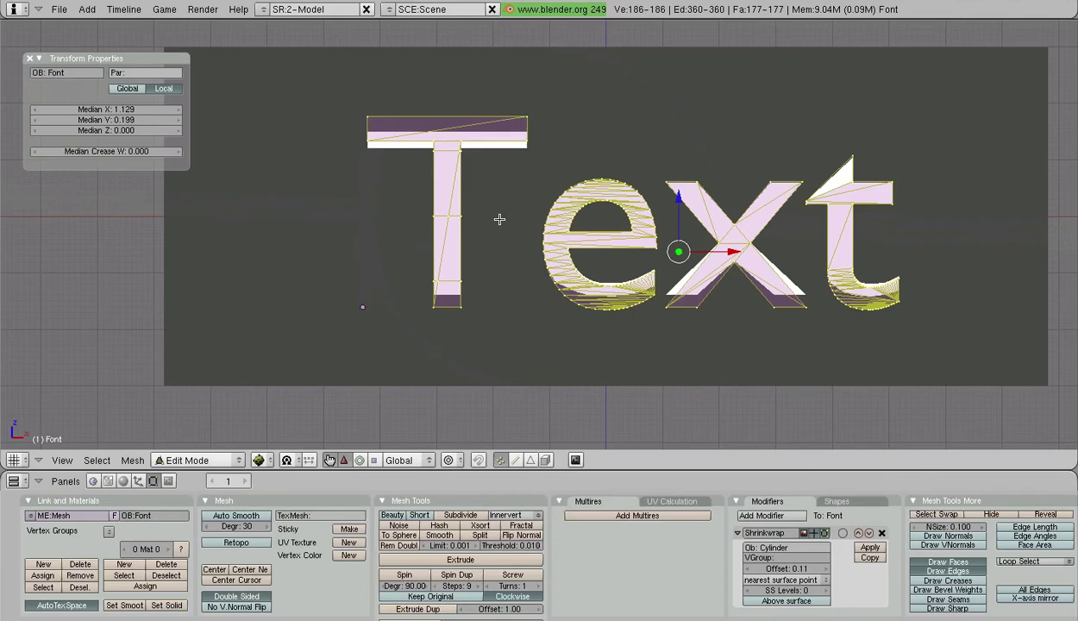
{"action": "middle_click_drag", "start_coordinate": [534, 221], "coordinate": [342, 413]}
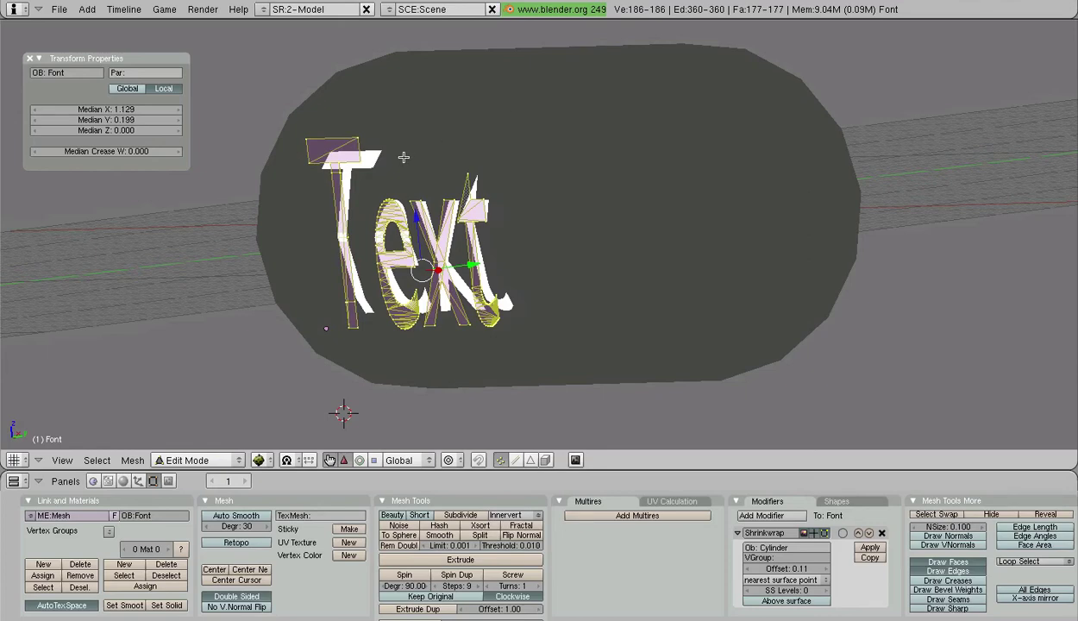
{"action": "middle_click_drag", "start_coordinate": [483, 216], "coordinate": [311, 188]}
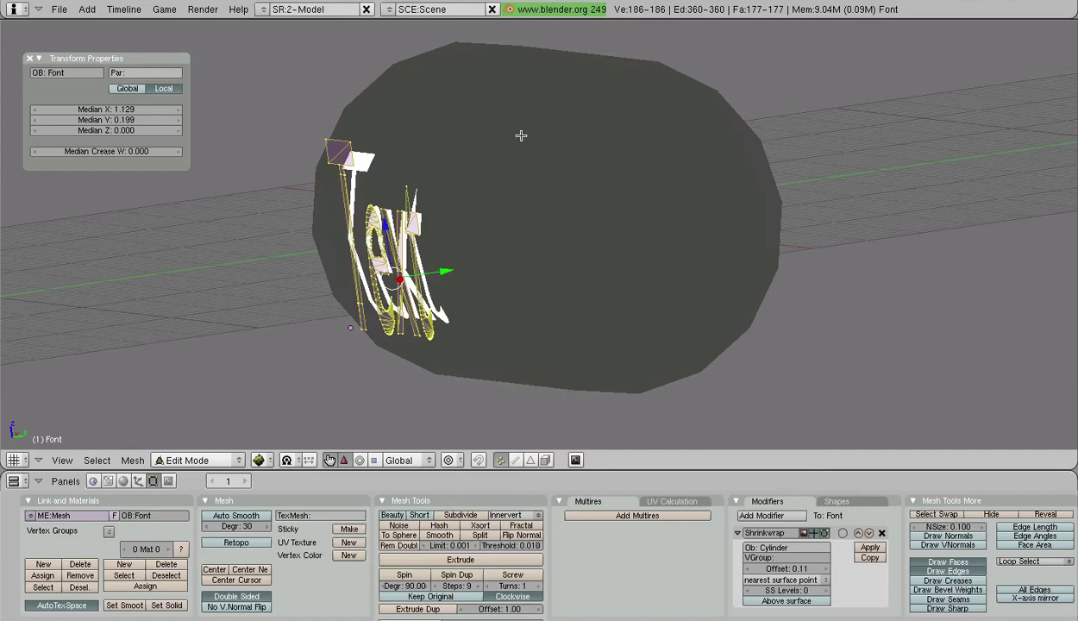
{"action": "key", "text": "KP_1"}
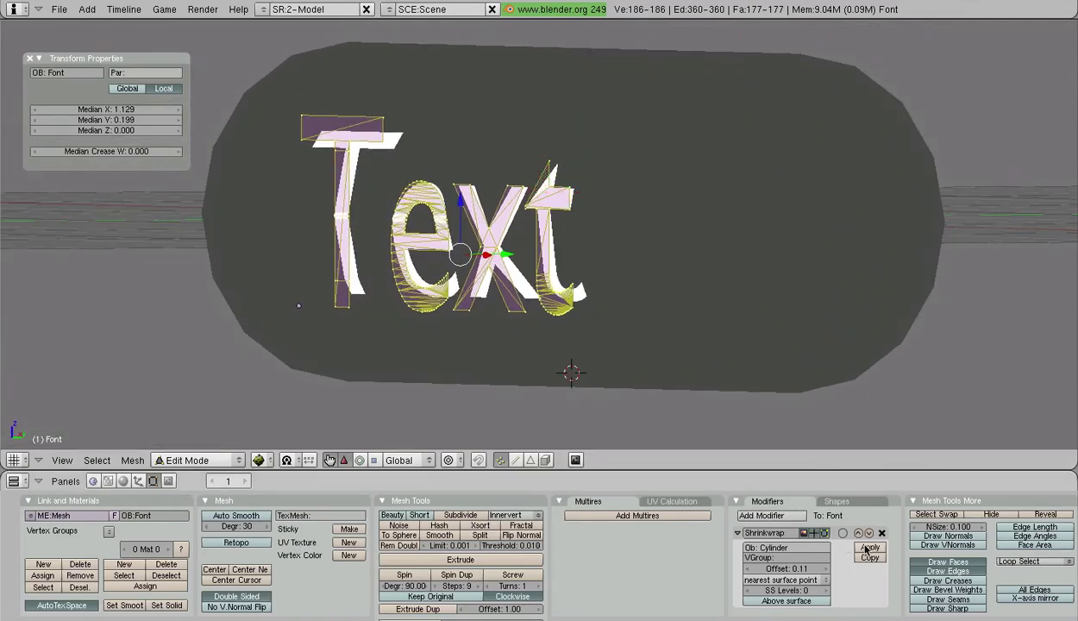
Leave edit mode and apply the Shrinkwrap modifier to the text mesh
{"action": "left_click", "coordinate": [868, 547]}
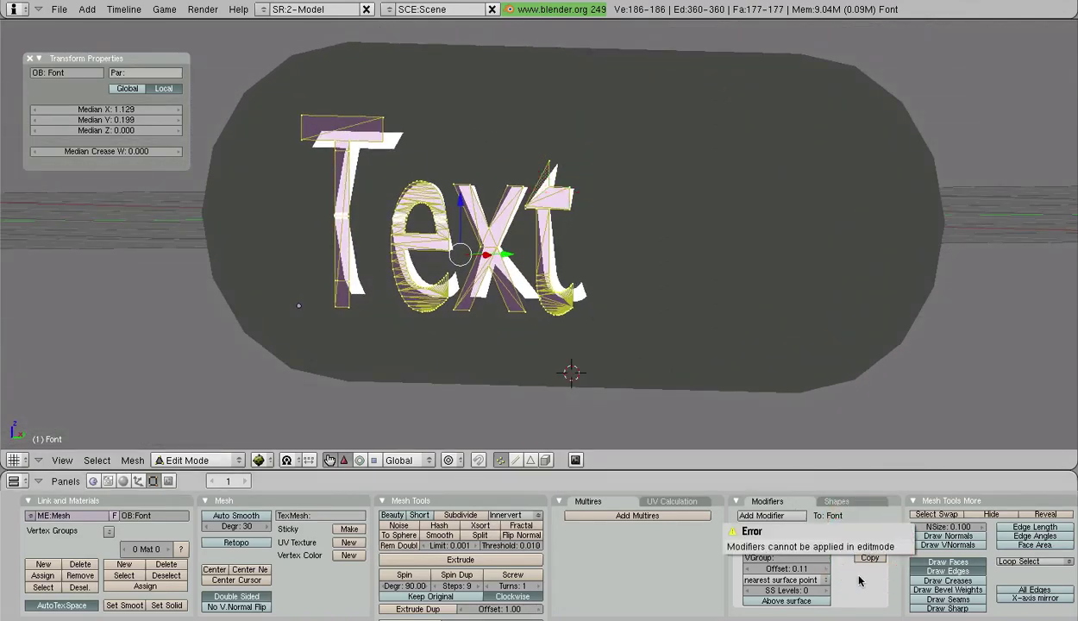
{"action": "key", "text": "Tab"}
{"action": "left_click", "coordinate": [691, 547]}
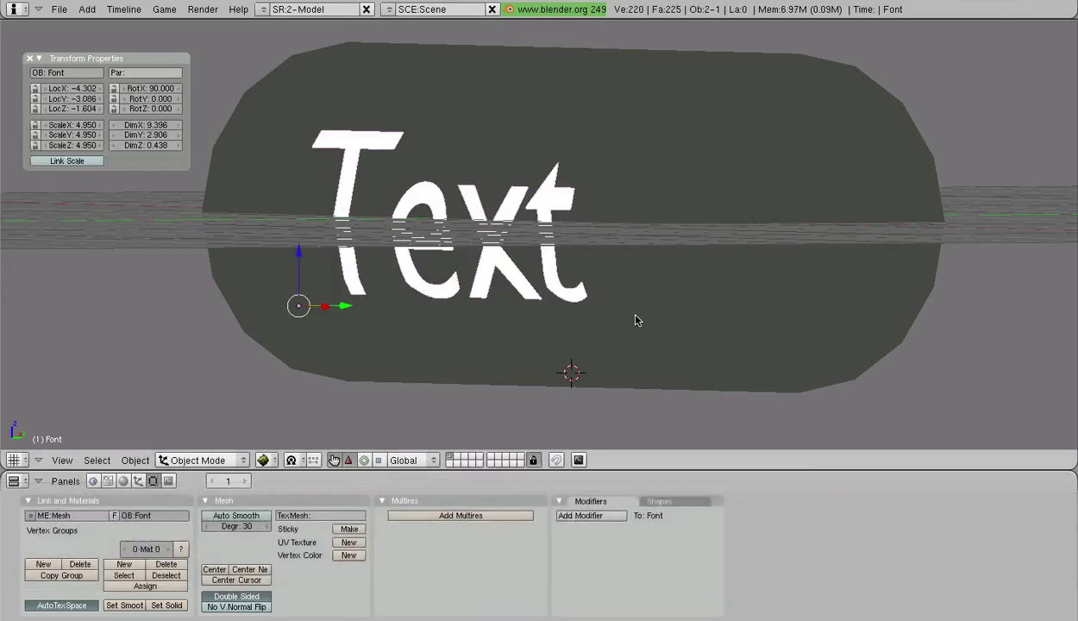
Examine the applied text mesh in edit mode, checking from several angles how its letters bend around the cylinder
{"action": "middle_click_drag", "start_coordinate": [636, 320], "coordinate": [802, 252]}
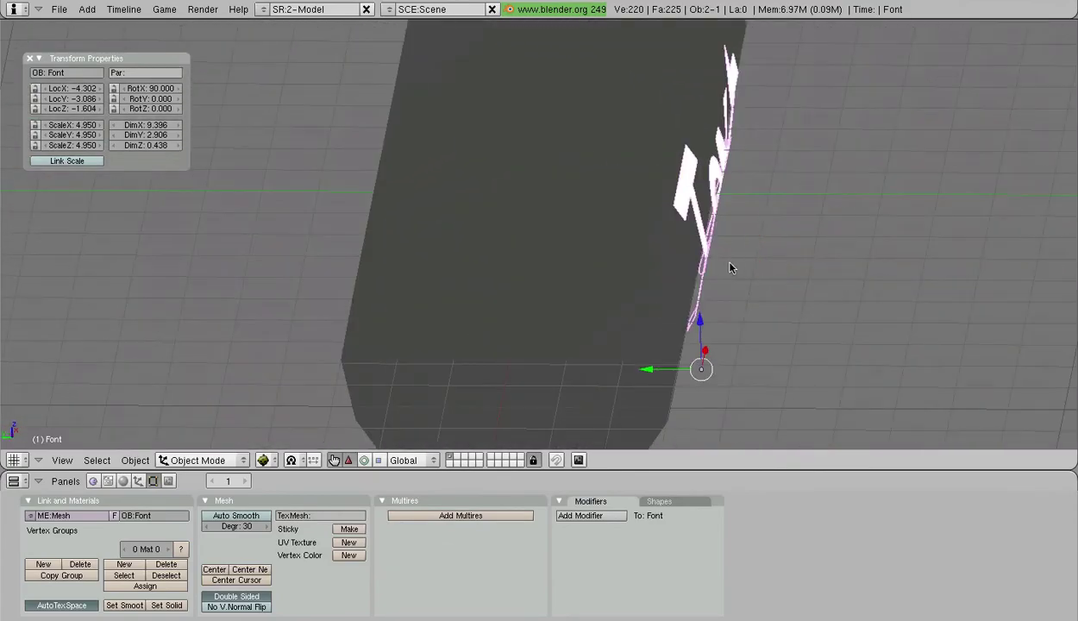
{"action": "key", "text": "Tab"}
{"action": "middle_click_drag", "start_coordinate": [633, 280], "coordinate": [497, 231]}
{"action": "scroll", "coordinate": [497, 231], "scroll_direction": "up", "scroll_amount": 2}
{"action": "scroll", "coordinate": [640, 231], "scroll_direction": "up", "scroll_amount": 3}
{"action": "scroll", "coordinate": [498, 241], "scroll_direction": "down", "scroll_amount": 2}
{"action": "left_click", "coordinate": [436, 249]}
{"action": "scroll", "coordinate": [356, 274], "scroll_direction": "down", "scroll_amount": 4}
{"action": "mouse_move", "coordinate": [356, 274]}
{"action": "middle_mouse_down"}
{"action": "mouse_move", "coordinate": [113, 294]}
{"action": "mouse_move", "coordinate": [372, 288]}
{"action": "middle_mouse_up"}
{"action": "scroll", "coordinate": [372, 288], "scroll_direction": "up", "scroll_amount": 2}
{"action": "scroll", "coordinate": [571, 289], "scroll_direction": "down", "scroll_amount": 1}
{"action": "scroll", "coordinate": [566, 289], "scroll_direction": "up", "scroll_amount": 3}
{"action": "scroll", "coordinate": [565, 289], "scroll_direction": "down", "scroll_amount": 2}
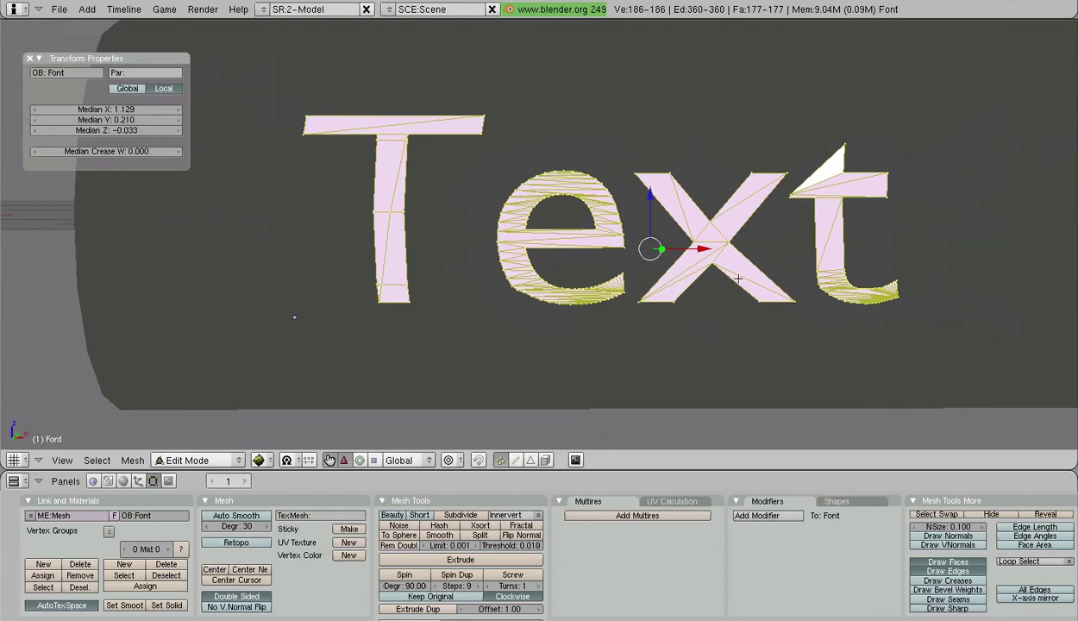
{"action": "scroll", "coordinate": [781, 260], "scroll_direction": "down", "scroll_amount": 4}
{"action": "middle_click_drag", "start_coordinate": [782, 257], "coordinate": [734, 277]}
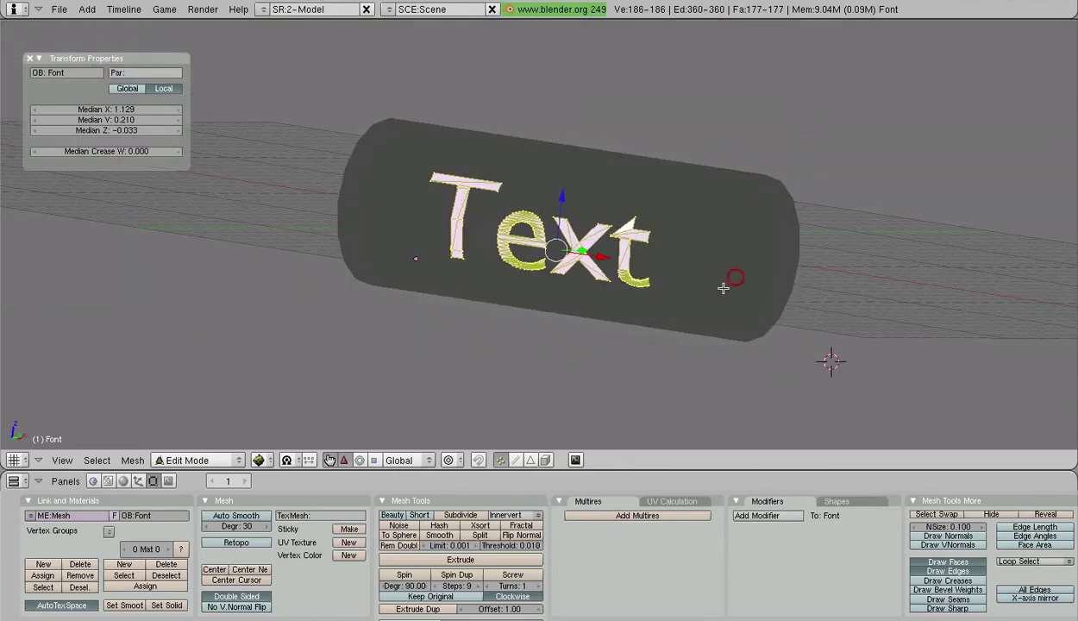